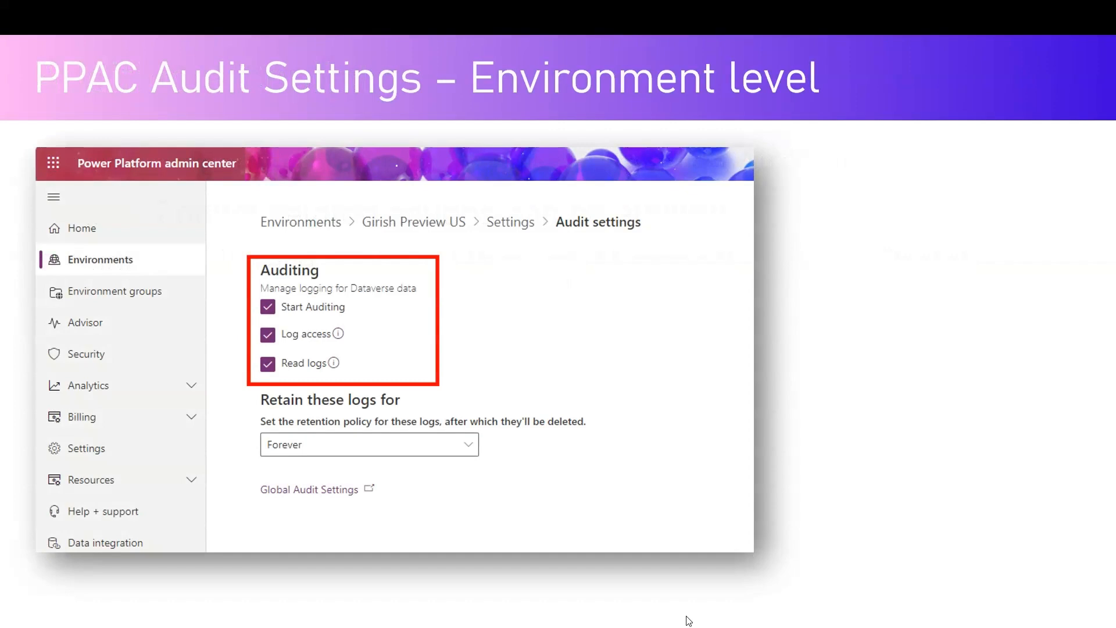
key(Right)
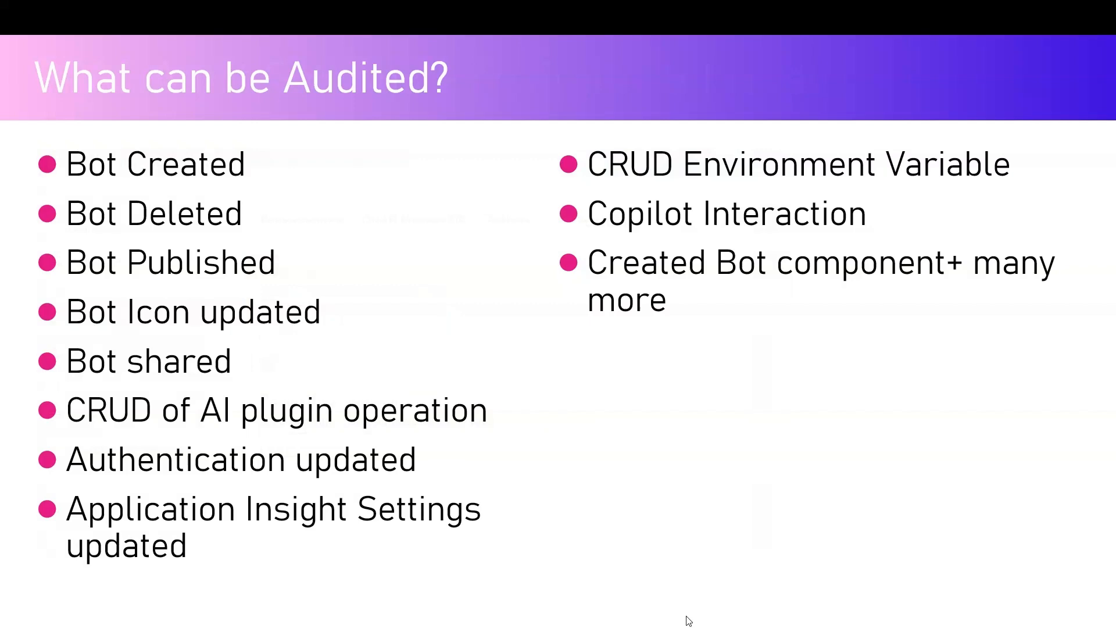
key(Right)
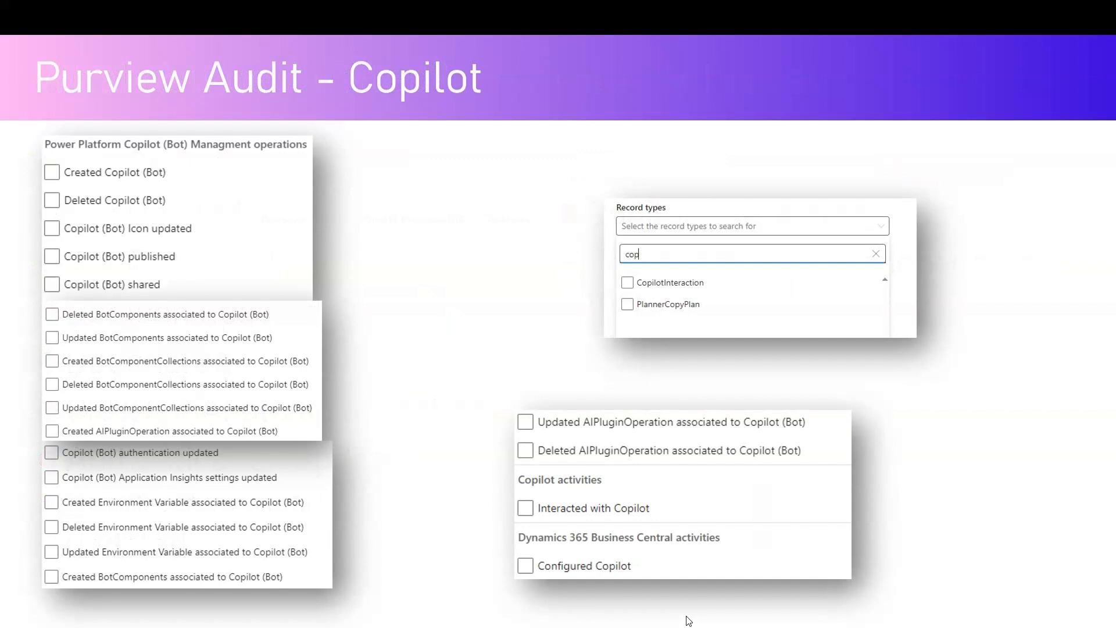
key(Right)
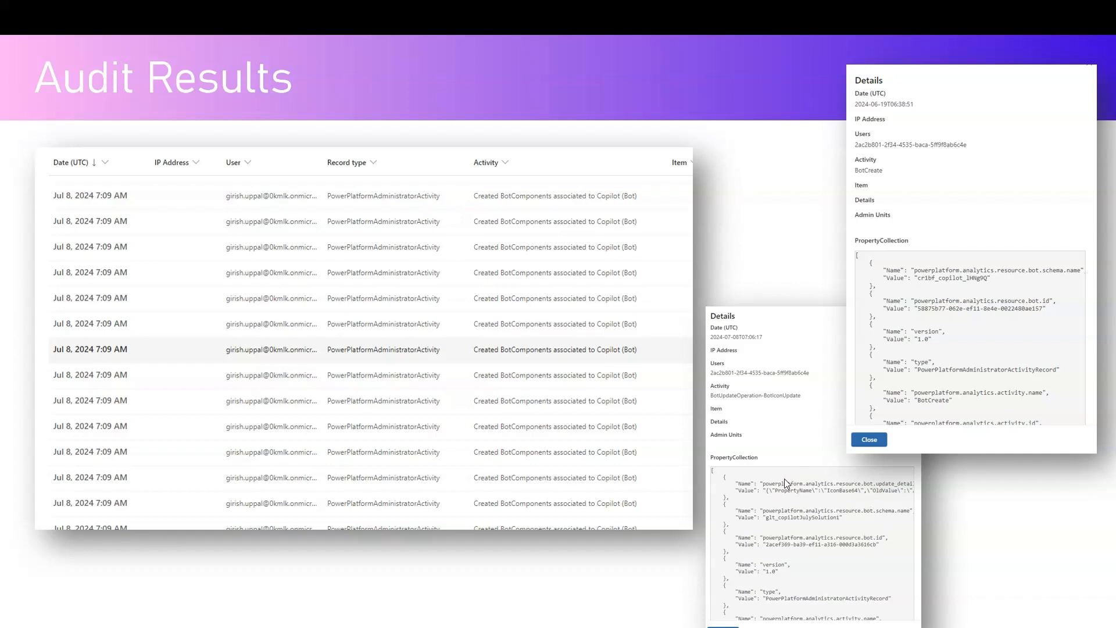
click(834, 584)
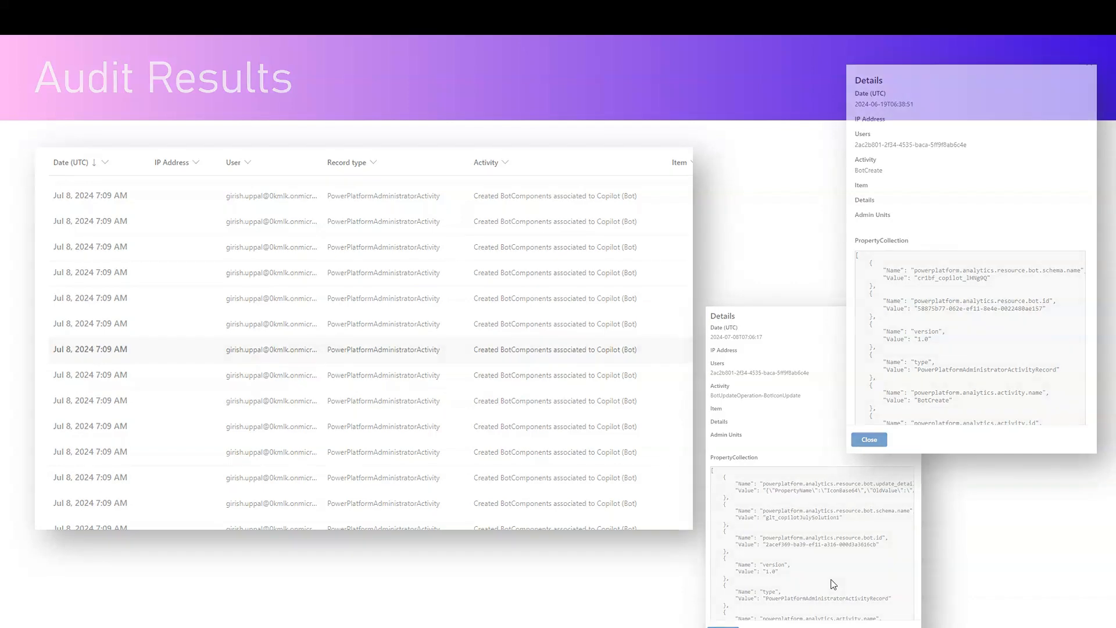
- End the slide show, switch to the Power Platform admin center, and open the Preview US production environment
key(Escape)
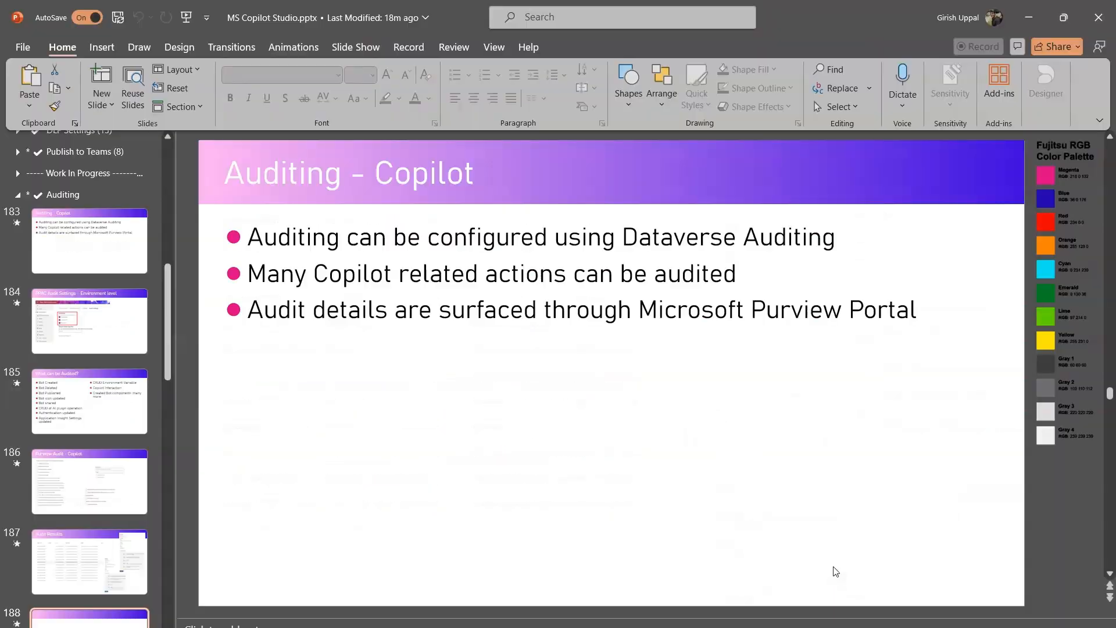
key(alt+Tab)
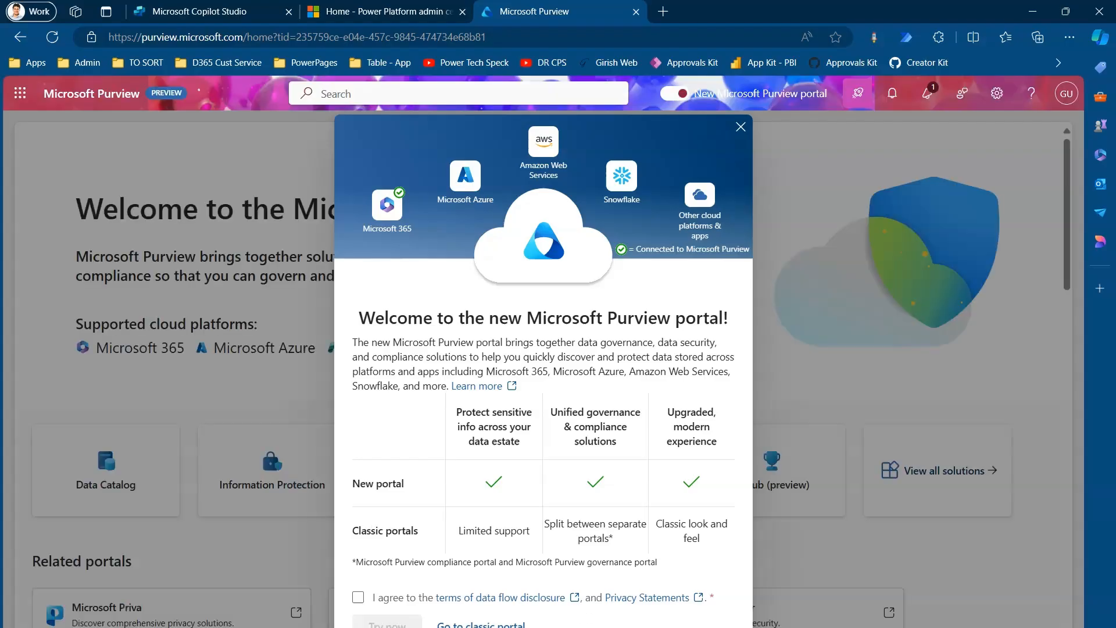
click(389, 14)
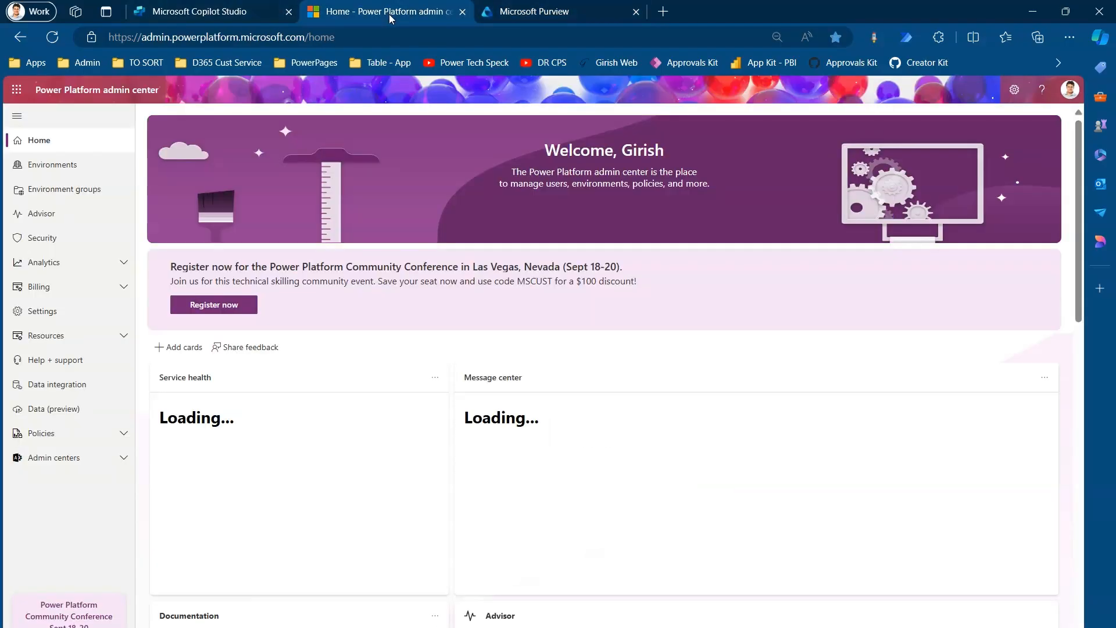
click(73, 168)
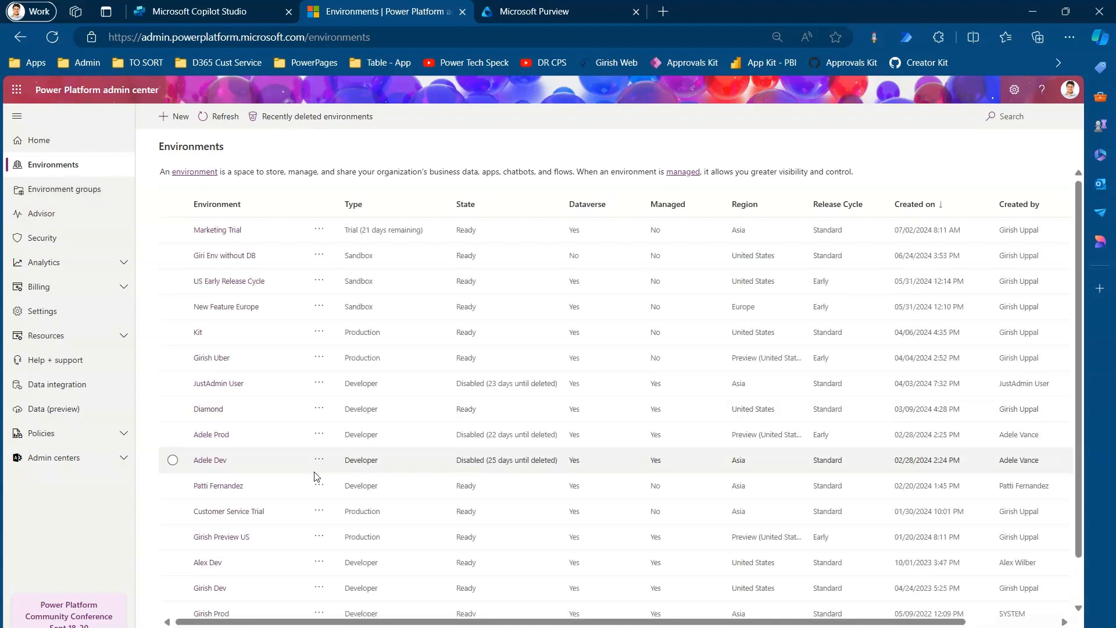
click(246, 537)
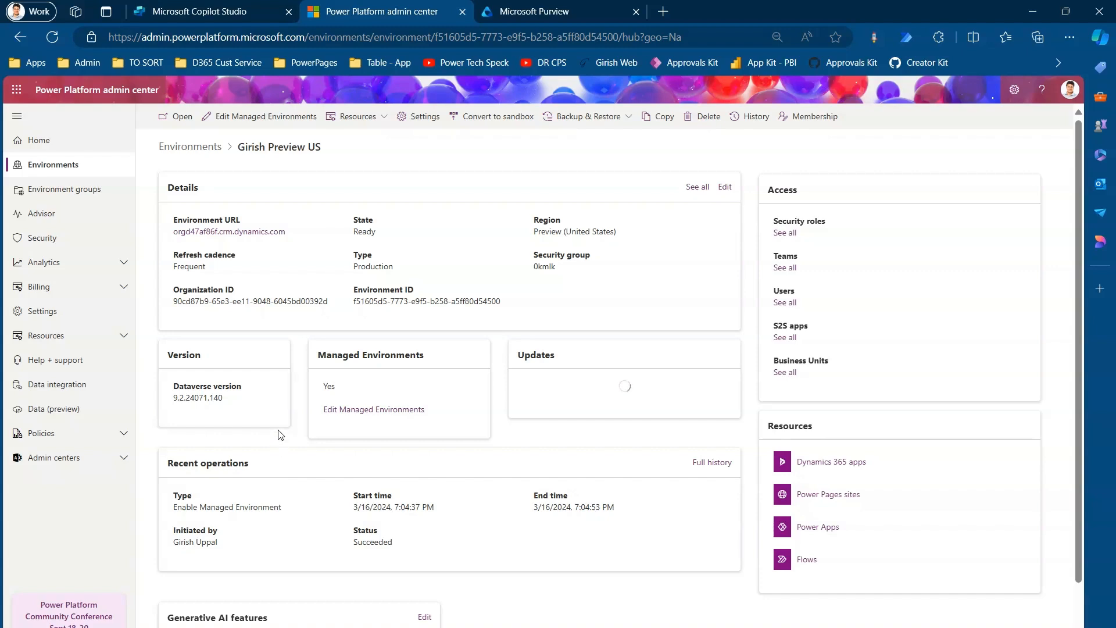
- Open the environment's audit settings and view the available log retention periods without changing the selection
click(418, 119)
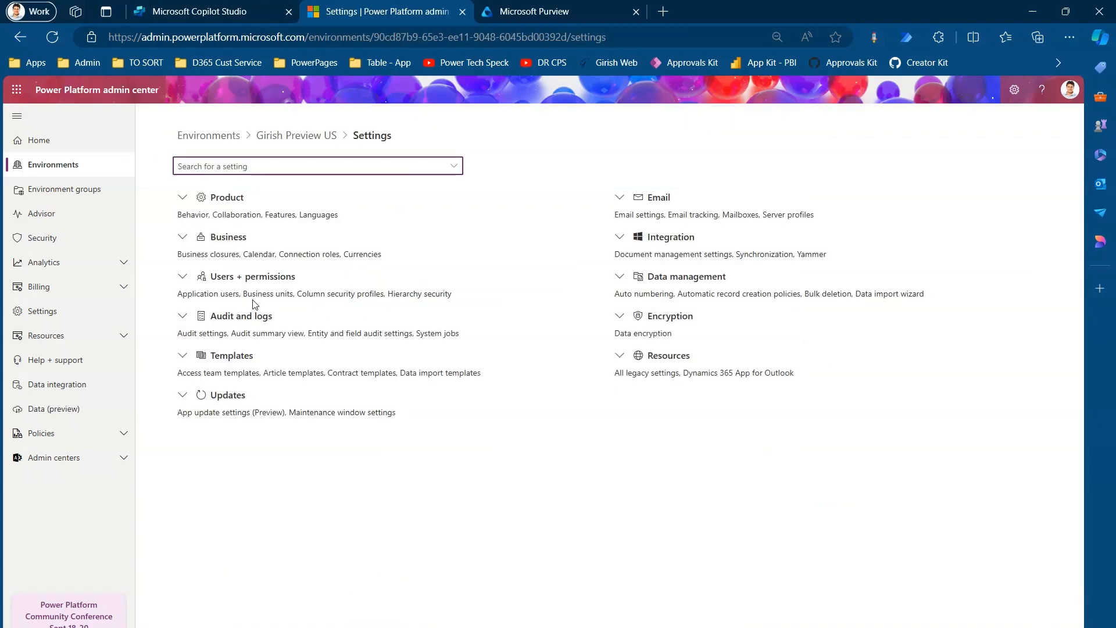
click(183, 317)
click(203, 339)
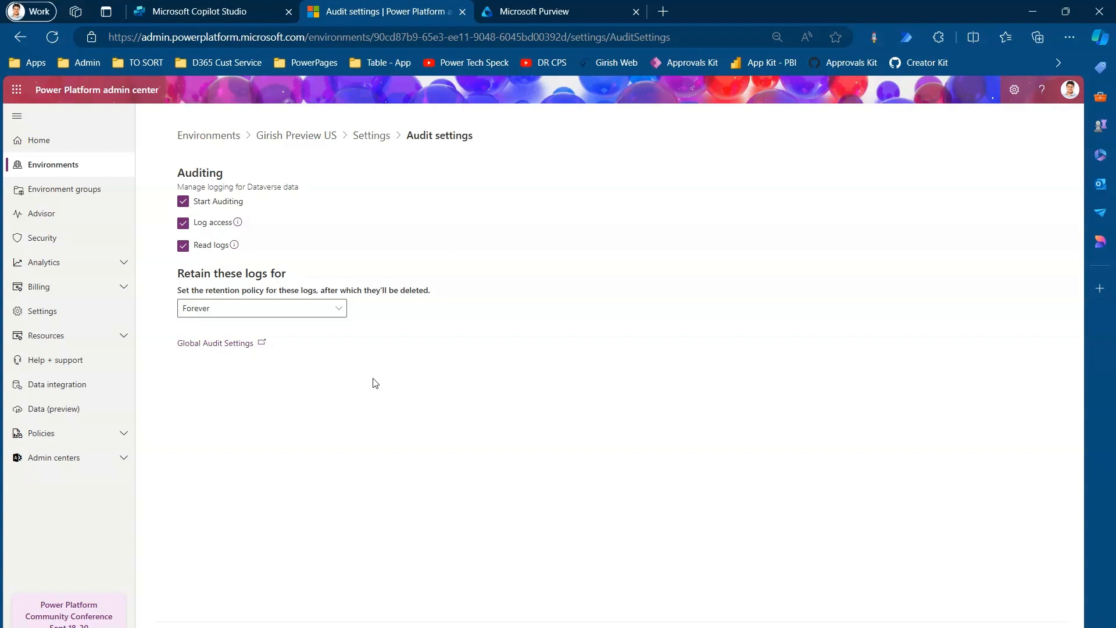
click(285, 311)
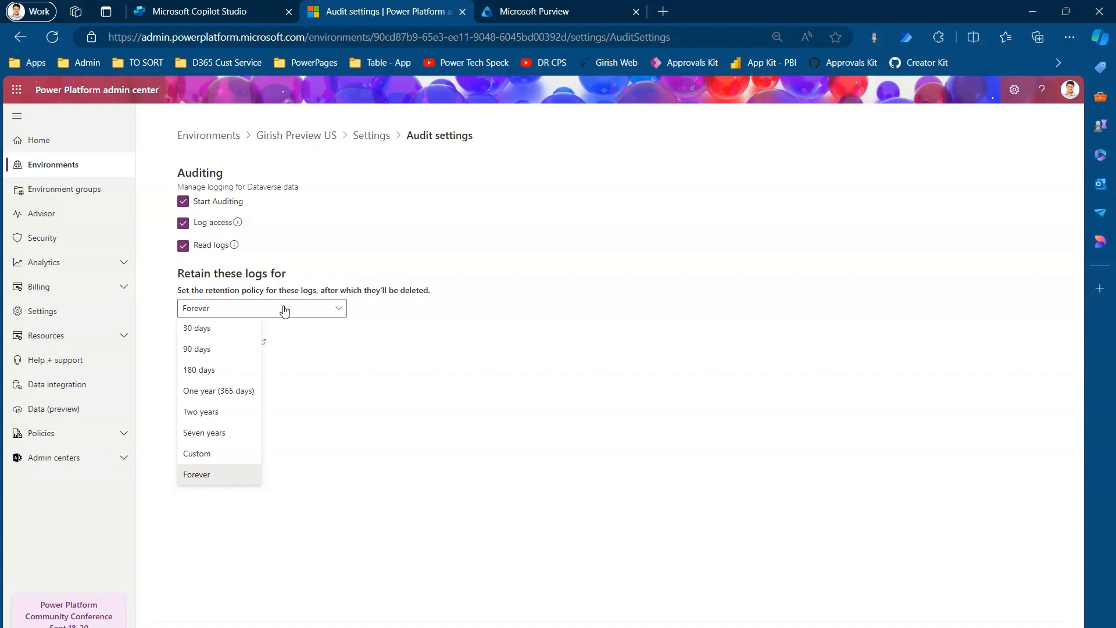
click(404, 391)
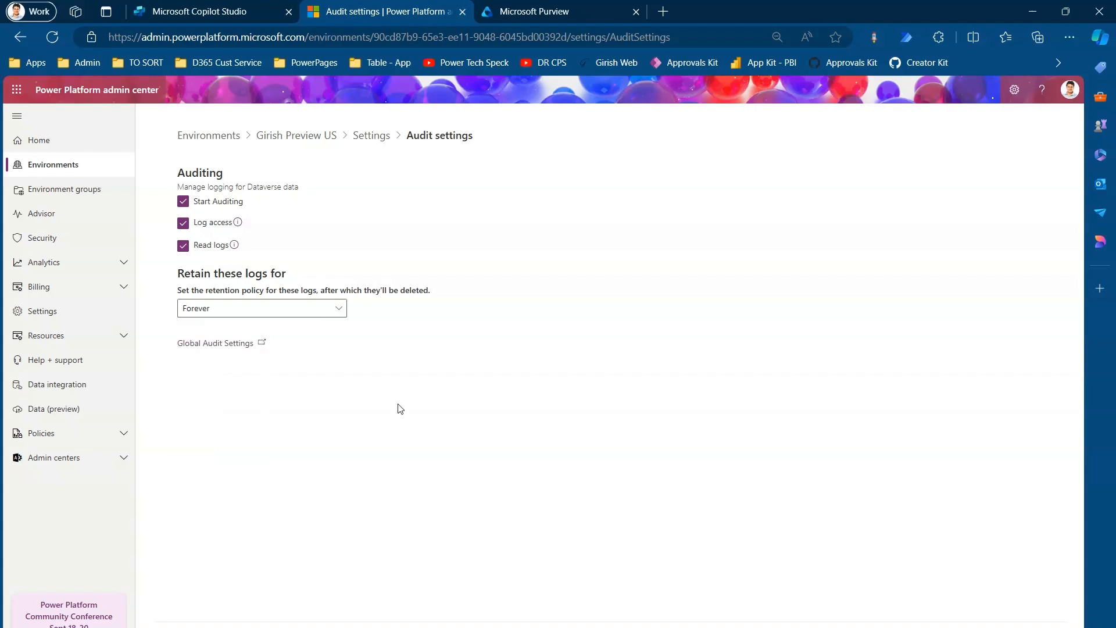
- Switch to Copilot Studio and look through the list of custom copilots
click(202, 11)
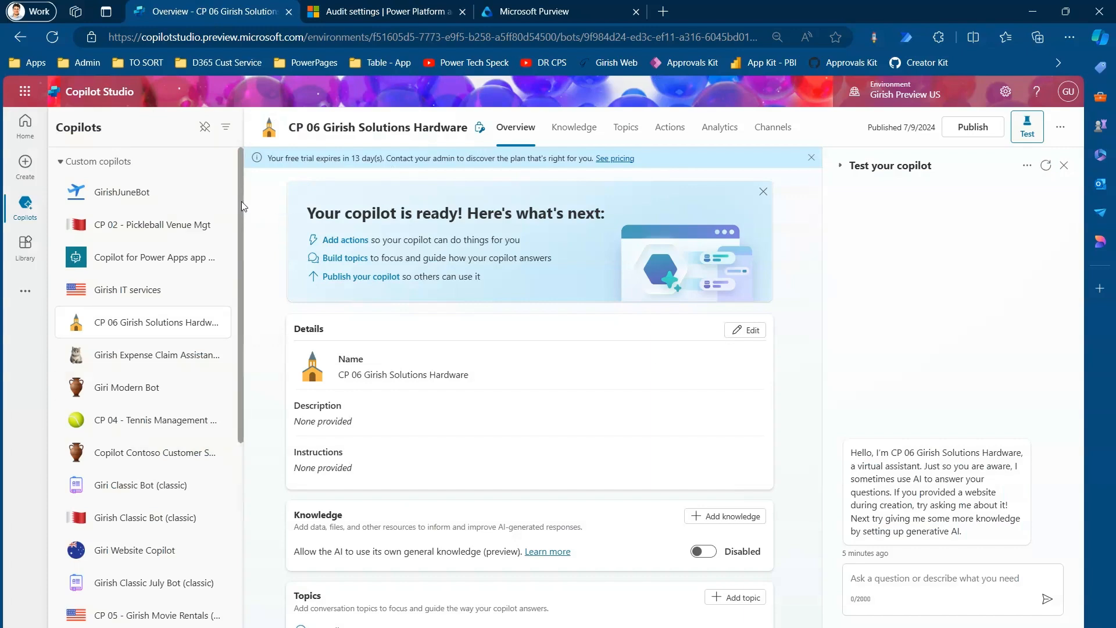
mouse_move(241, 207)
mouse_down()
mouse_move(256, 446)
mouse_move(246, 188)
mouse_move(250, 215)
mouse_up()
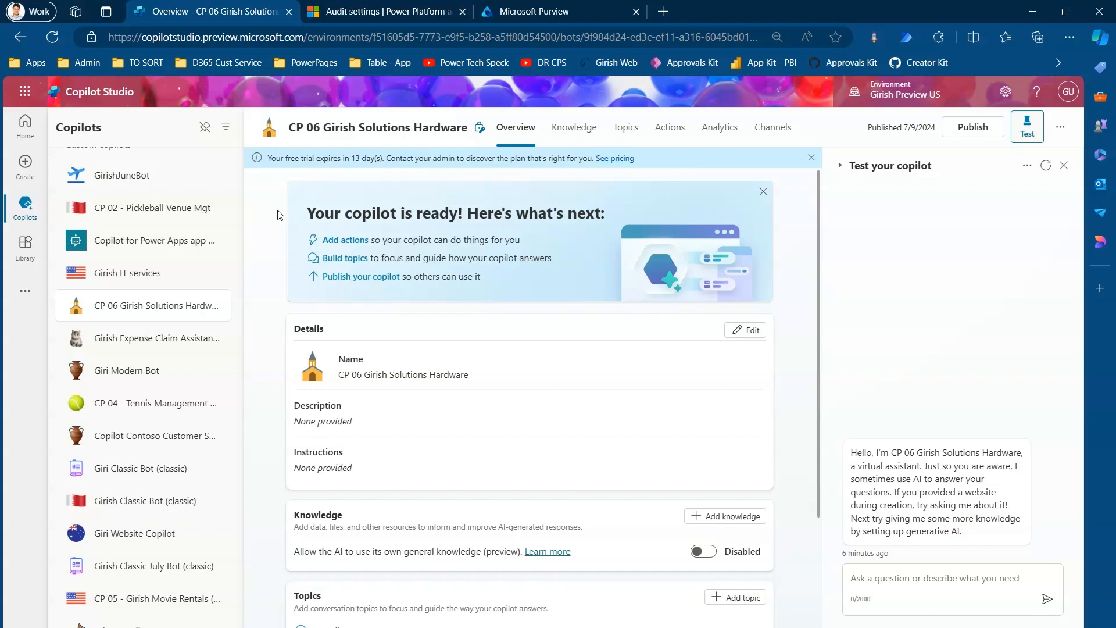
- Switch to the Microsoft Purview portal and try to dismiss its welcome dialog
click(526, 13)
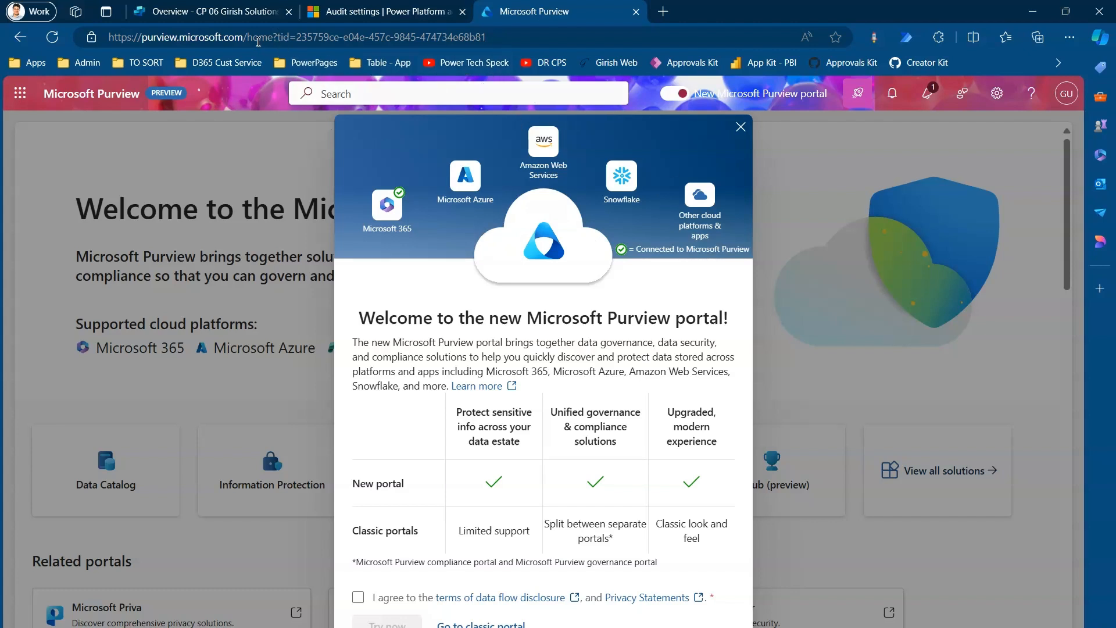
drag(243, 37, 44, 43)
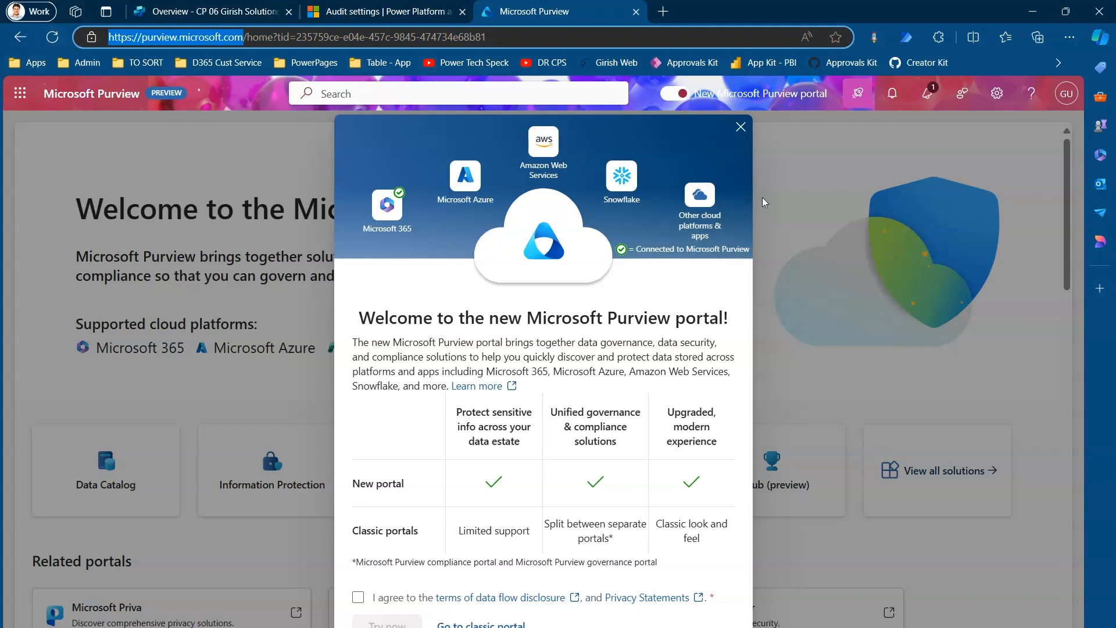
click(741, 129)
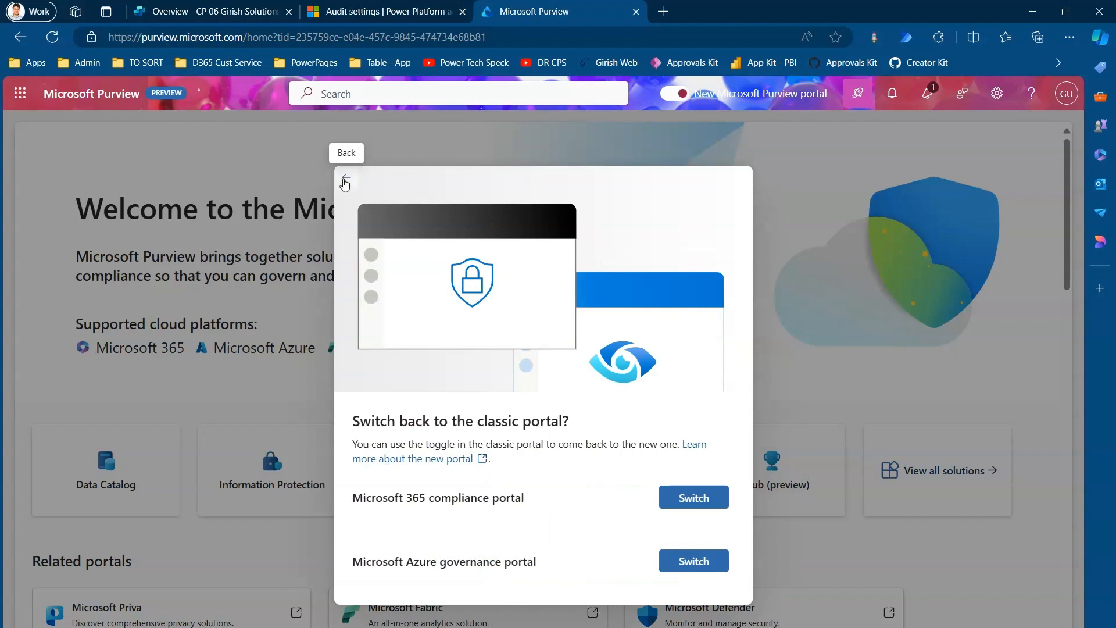
click(351, 178)
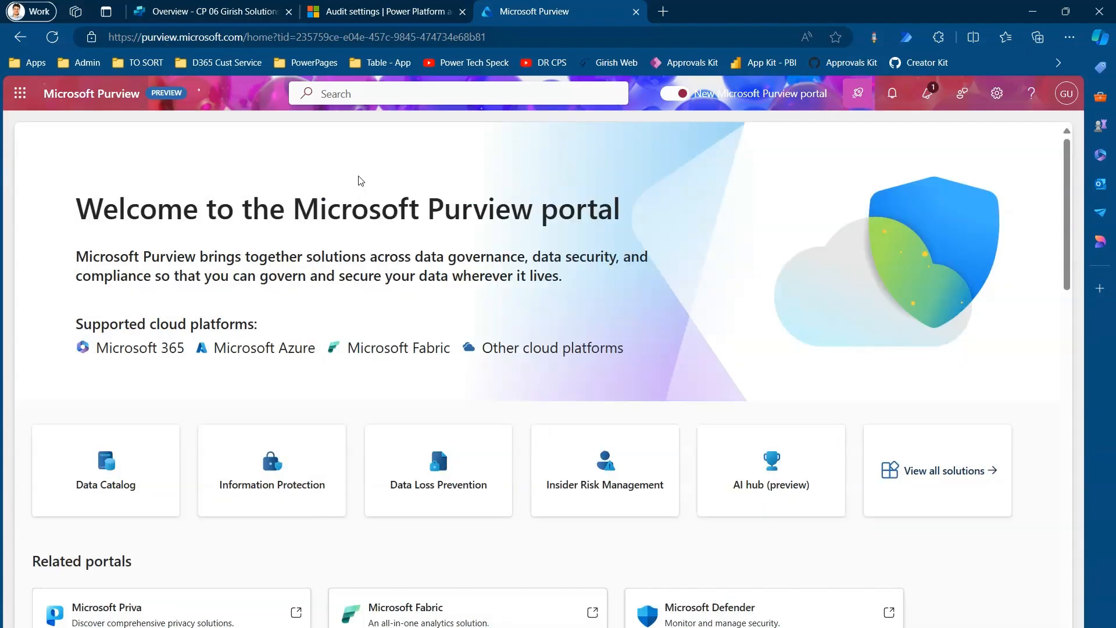
click(740, 128)
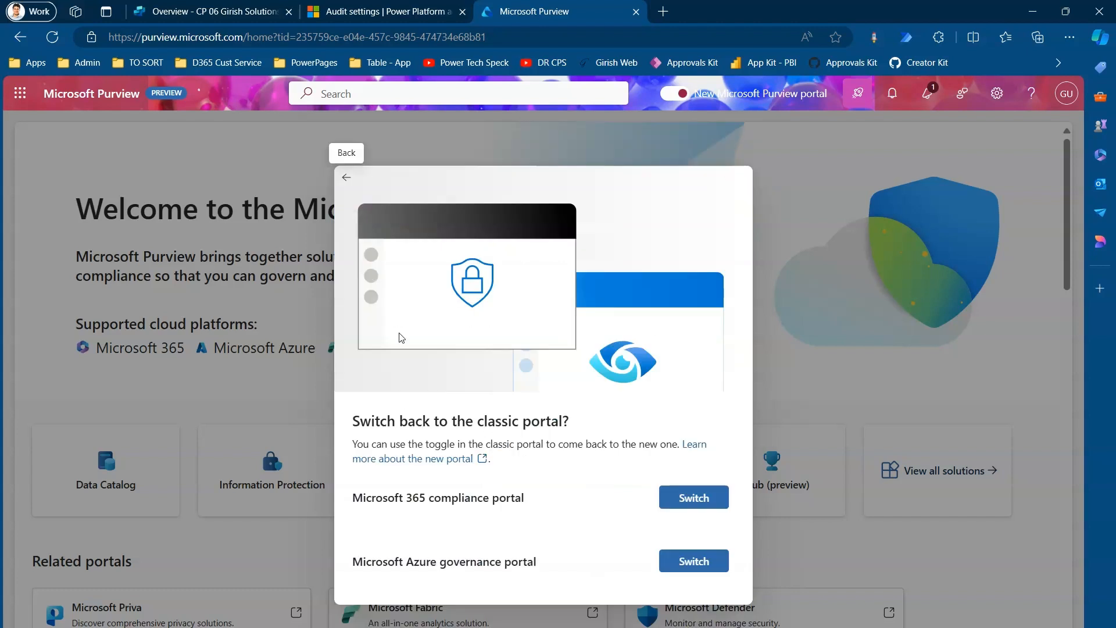
drag(455, 422, 569, 433)
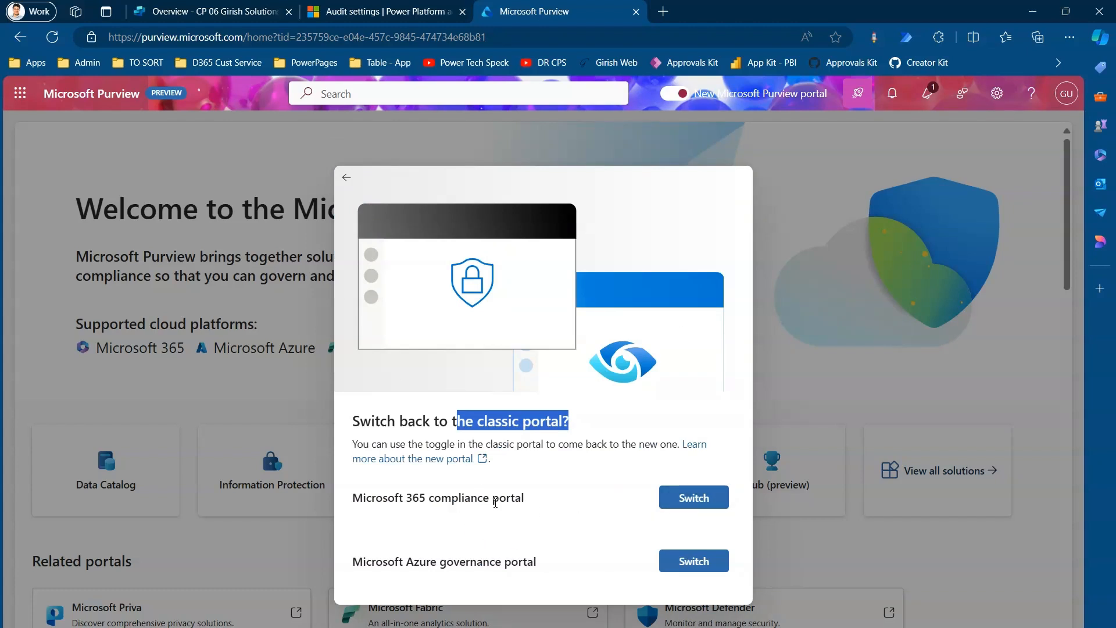
click(867, 551)
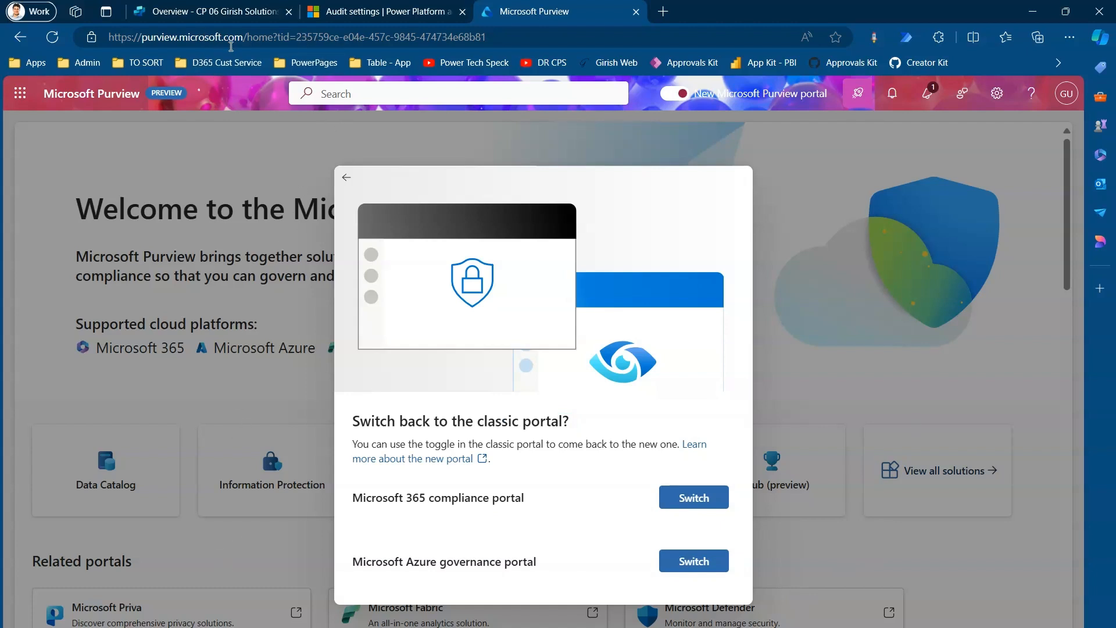
drag(243, 37, 46, 39)
key(ctrl+c)
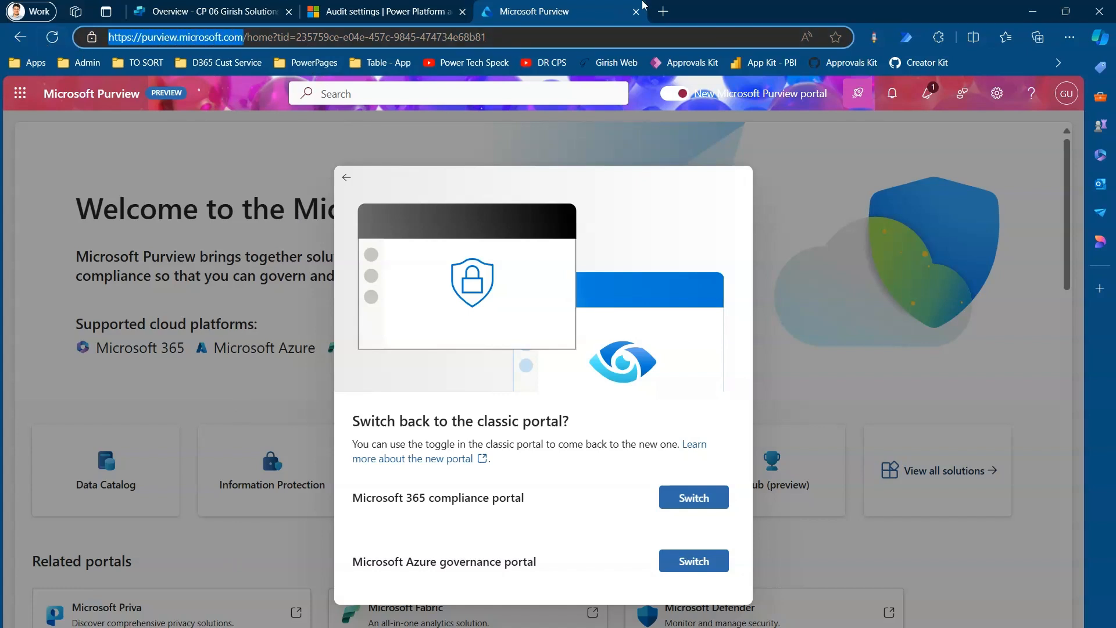
click(662, 11)
key(ctrl+v)
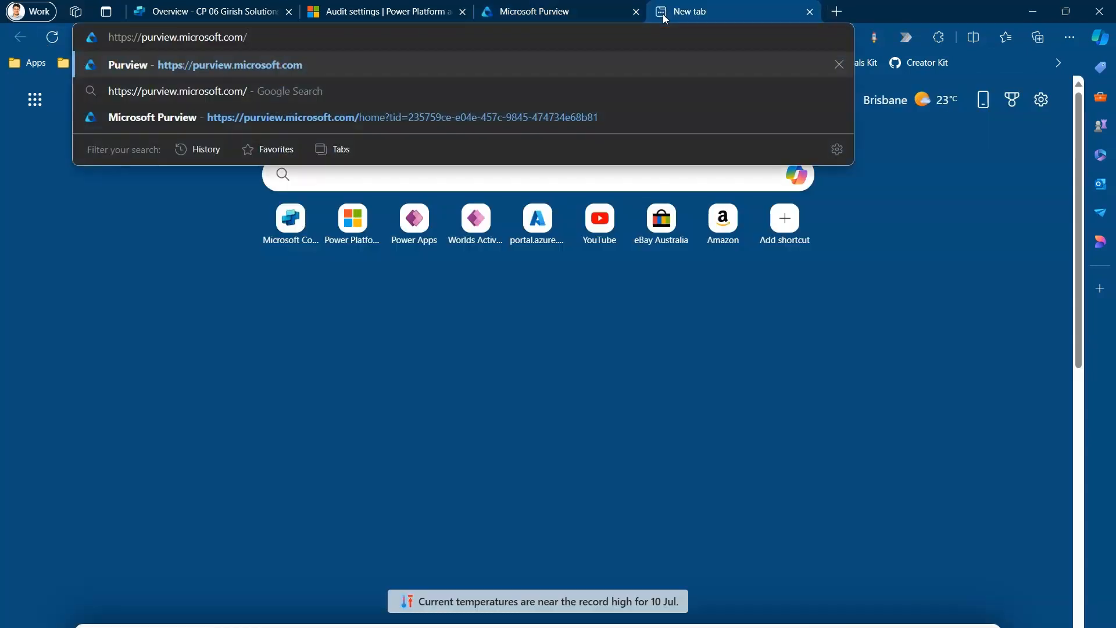
key(Return)
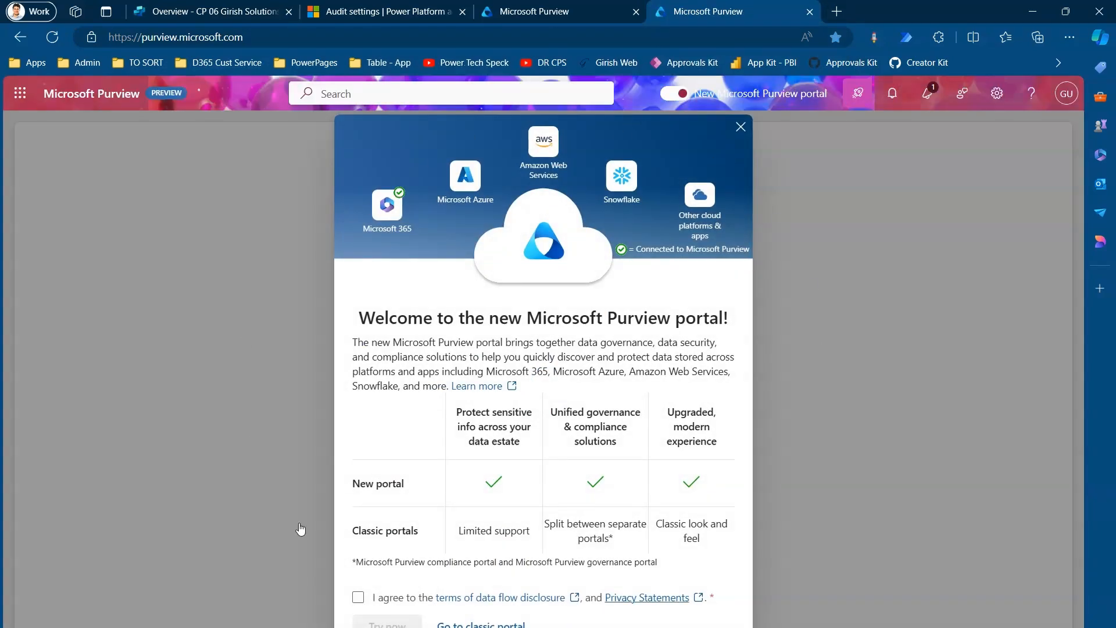
- Agree to the data flow and privacy terms, enter the new Purview portal, and dismiss its introductory tour
click(358, 600)
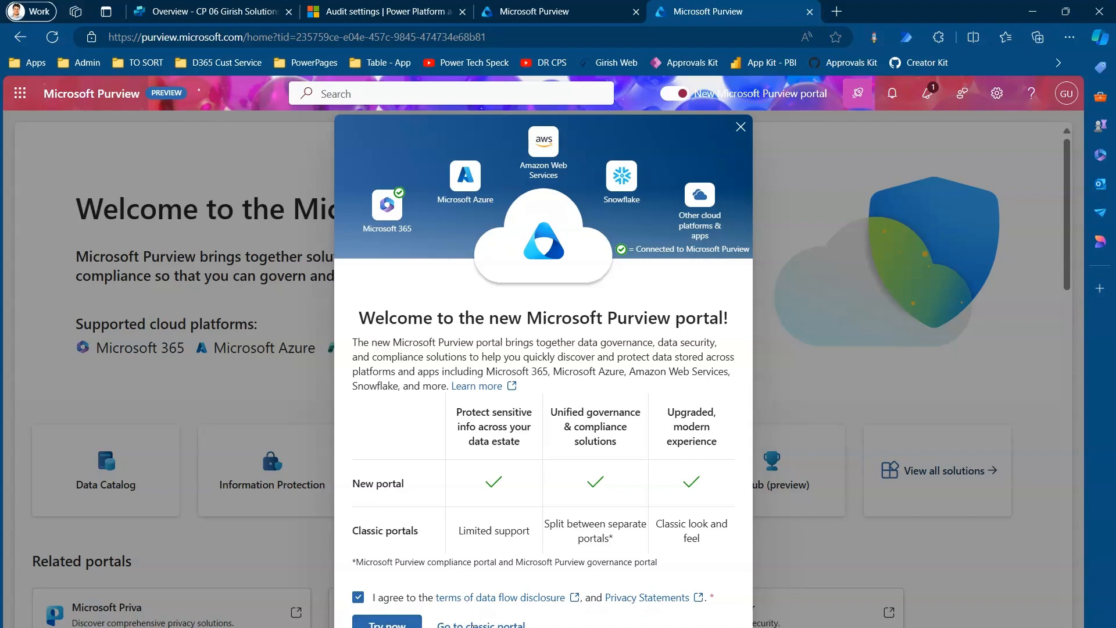
click(379, 623)
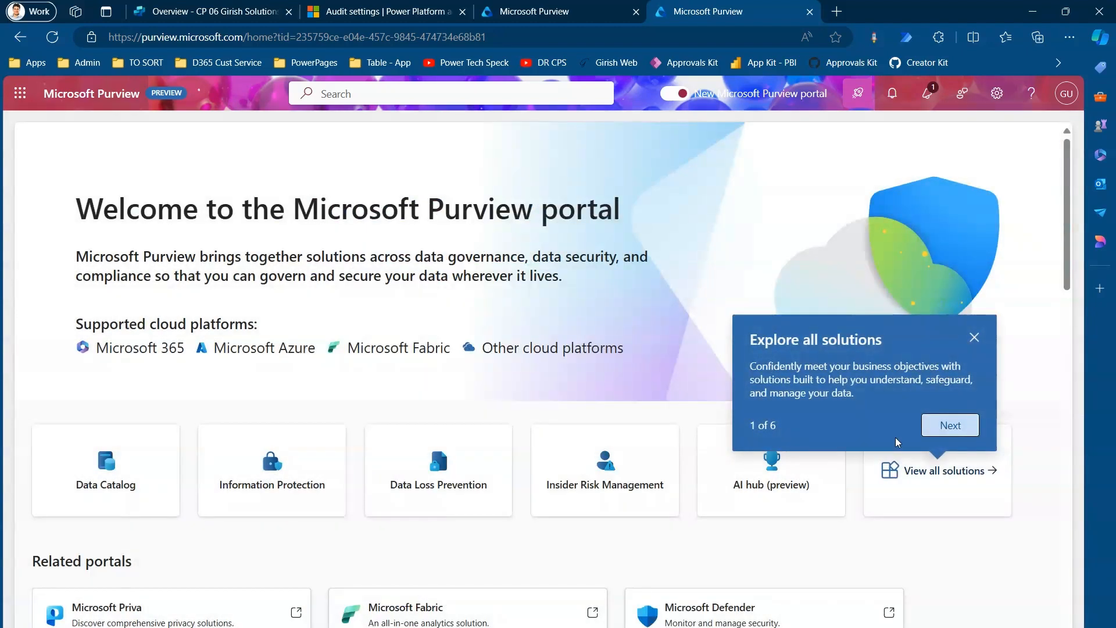
click(974, 337)
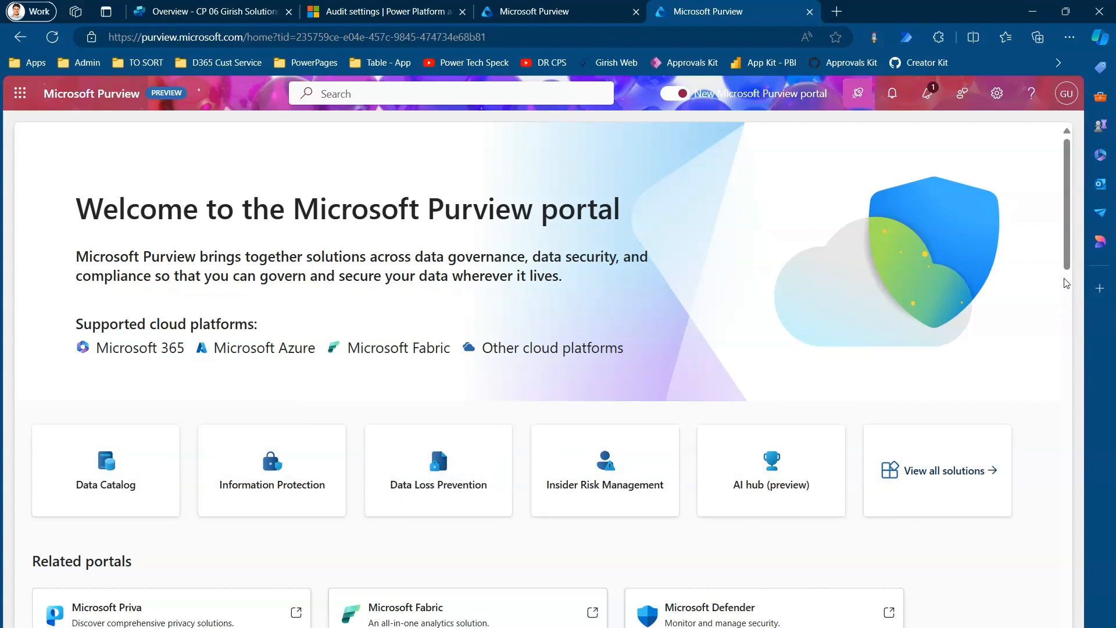
- Open the Audit solution from the full list of Purview solutions and dismiss the tip about operation names
drag(1067, 289, 1098, 124)
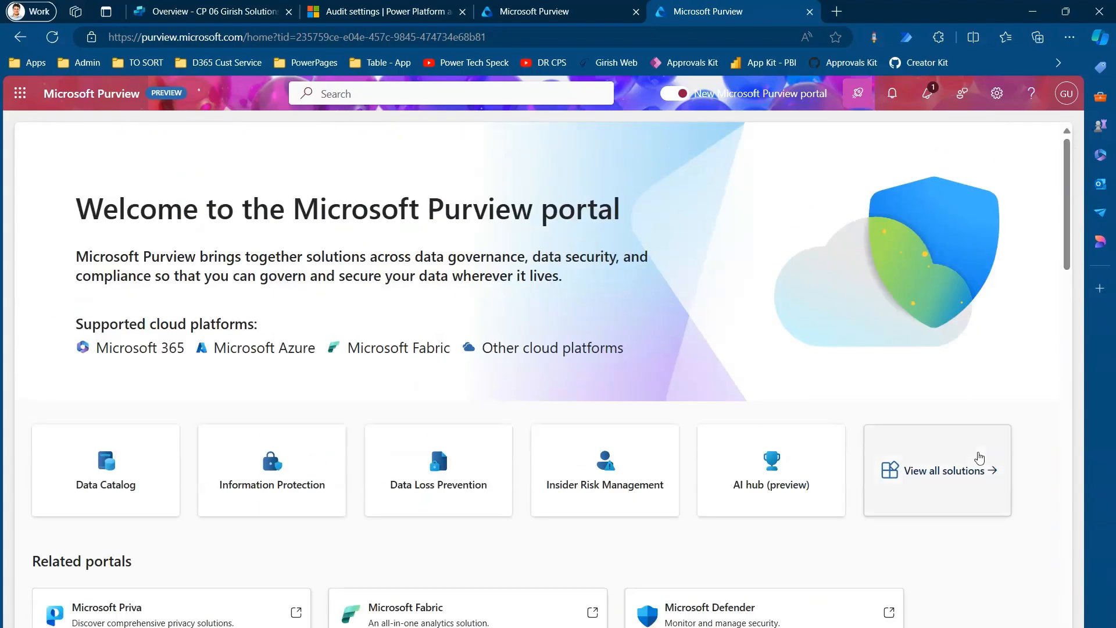
click(977, 477)
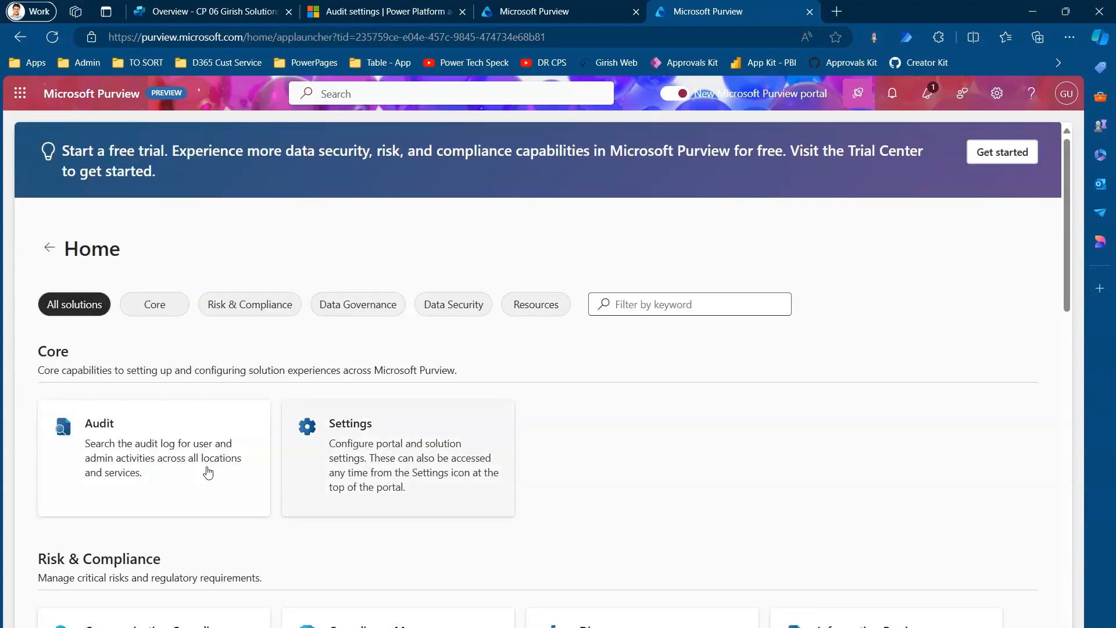
click(120, 436)
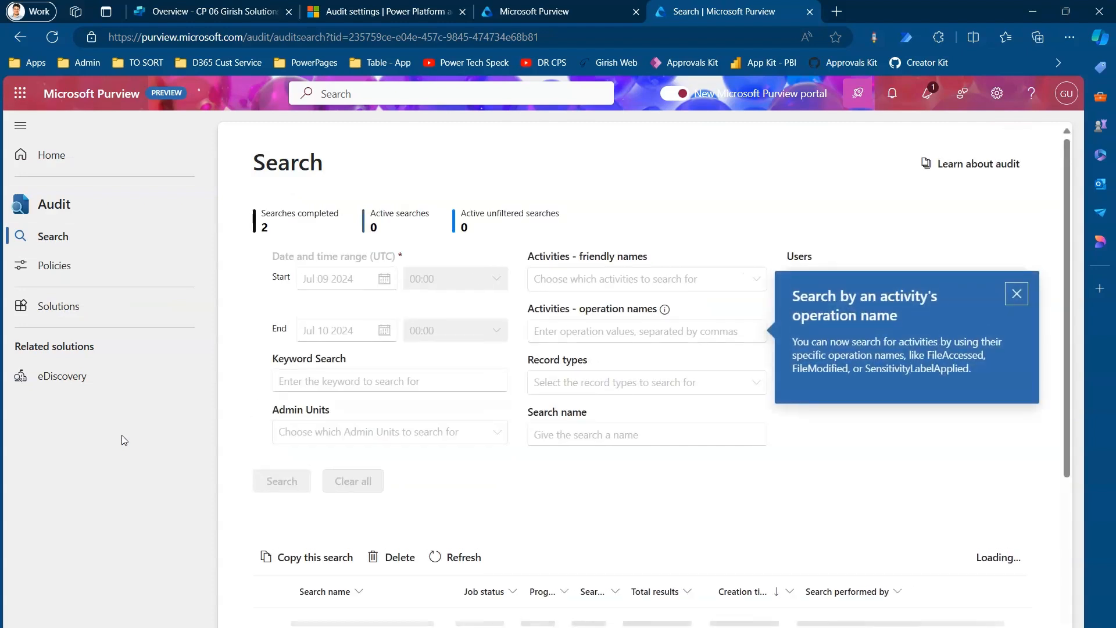
click(1017, 293)
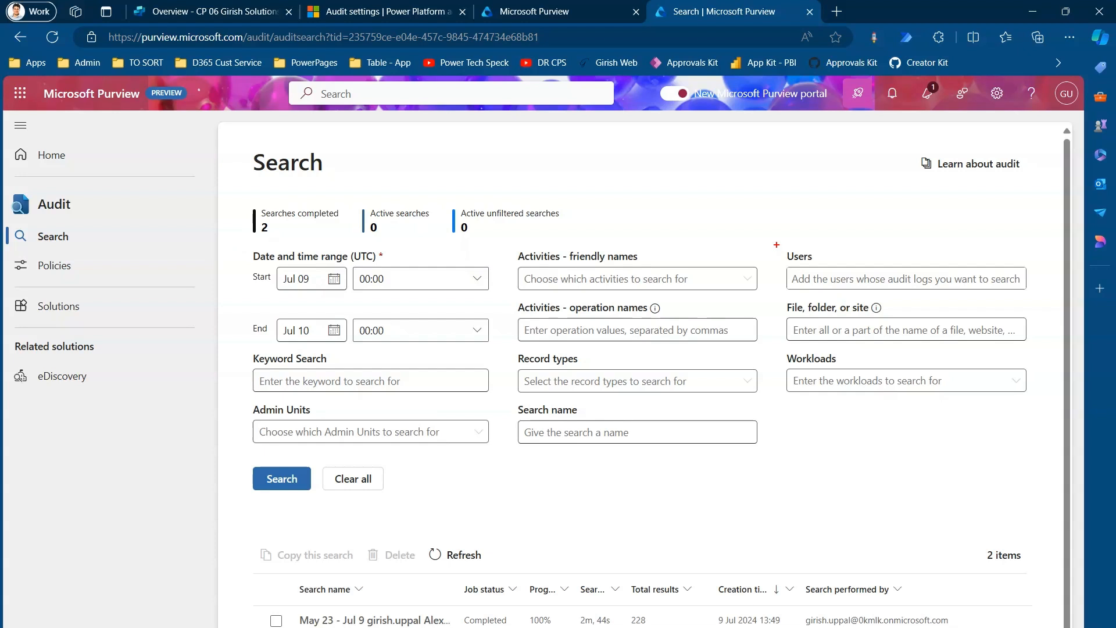
mouse_move(777, 244)
mouse_down()
mouse_move(847, 286)
mouse_move(1046, 295)
mouse_up()
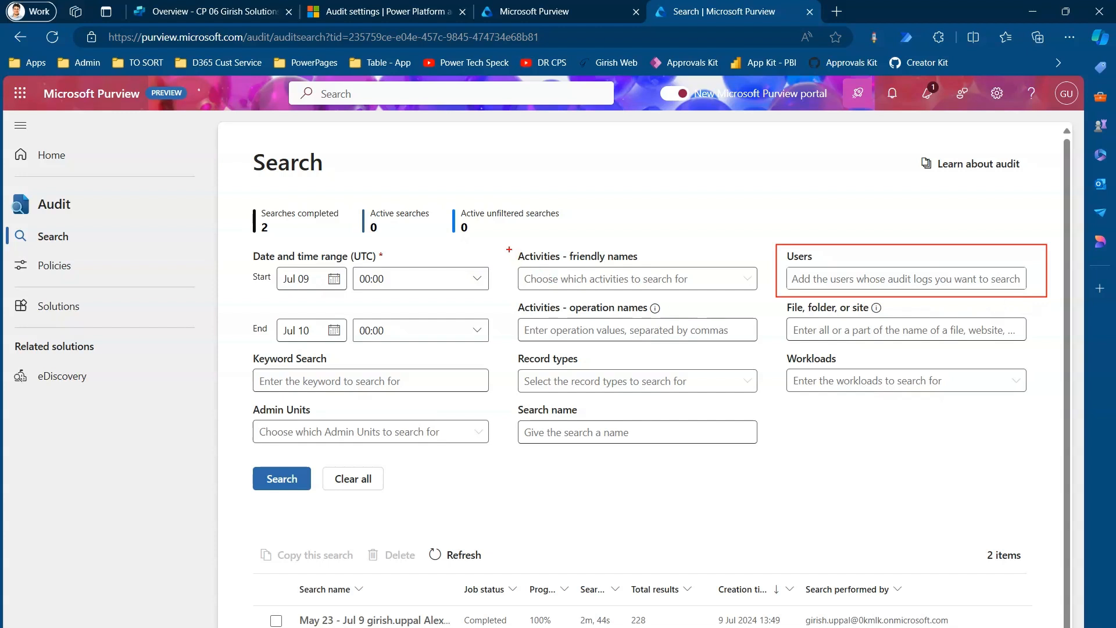
mouse_move(510, 249)
mouse_down()
mouse_move(586, 279)
mouse_move(747, 301)
mouse_move(769, 348)
mouse_up()
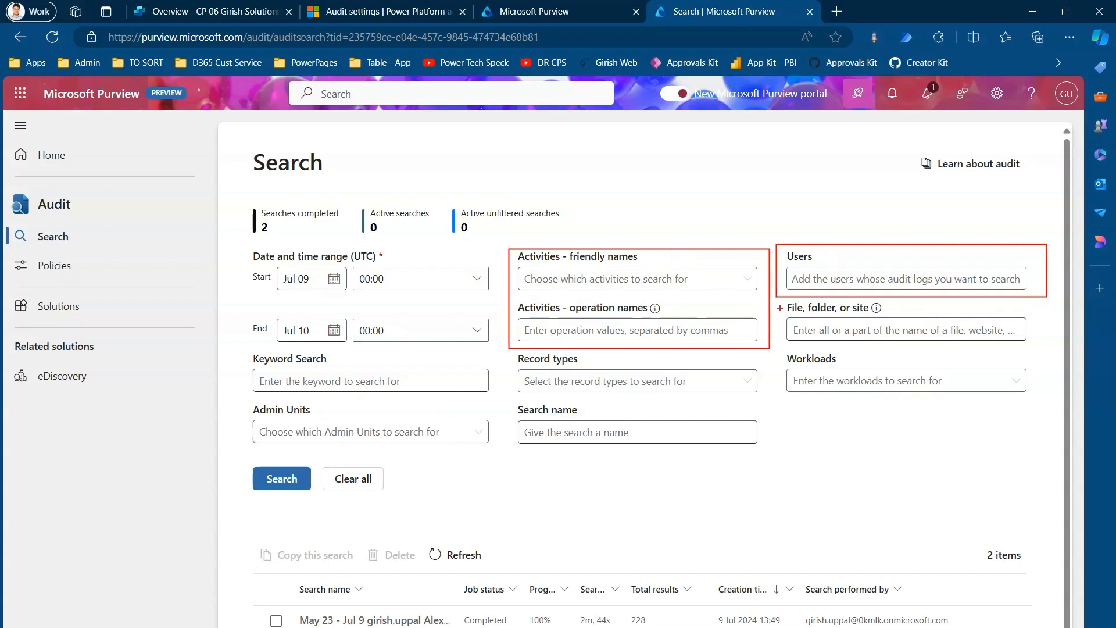
mouse_move(780, 304)
mouse_down()
mouse_move(845, 338)
mouse_move(1064, 341)
mouse_move(1066, 351)
mouse_up()
mouse_move(510, 403)
mouse_down()
mouse_move(531, 423)
mouse_move(777, 452)
mouse_up()
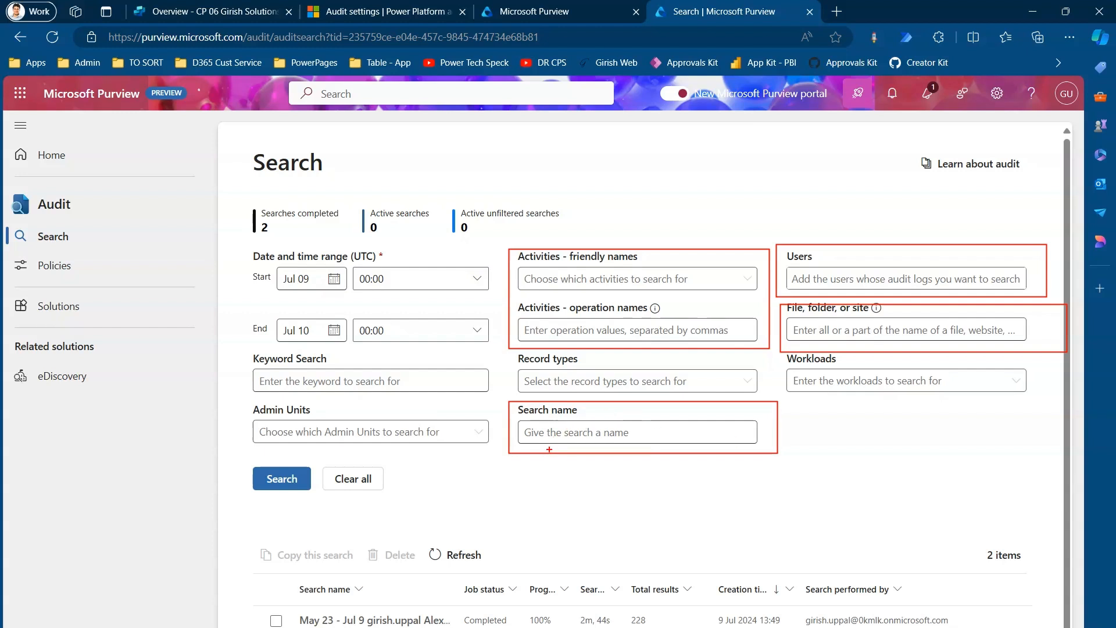
mouse_move(550, 449)
mouse_down()
mouse_move(440, 532)
mouse_move(408, 607)
mouse_up()
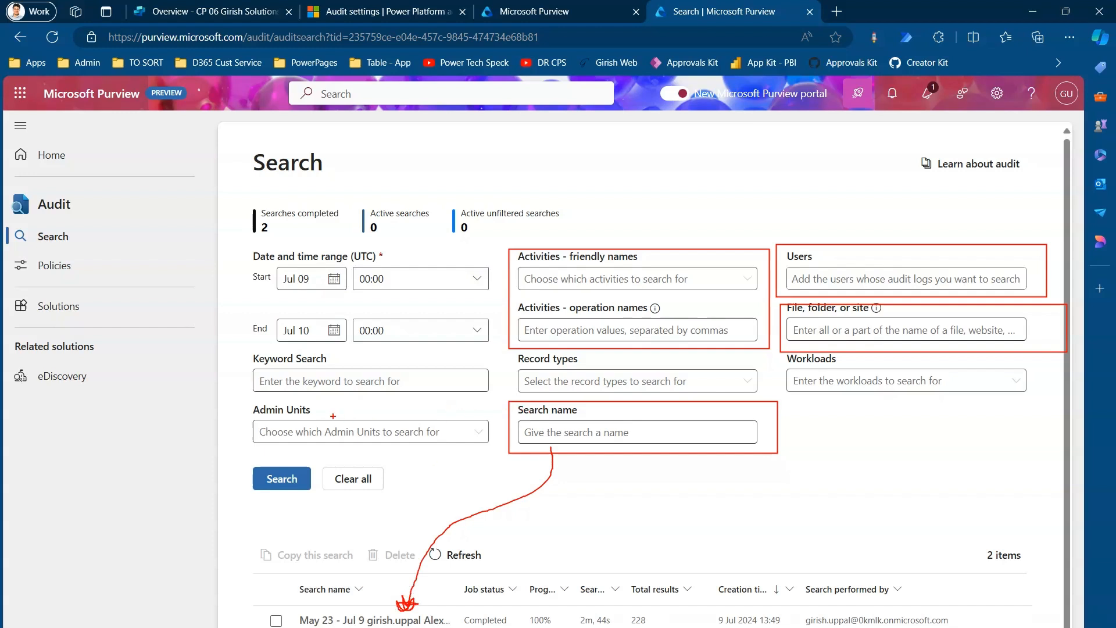
drag(235, 404, 494, 457)
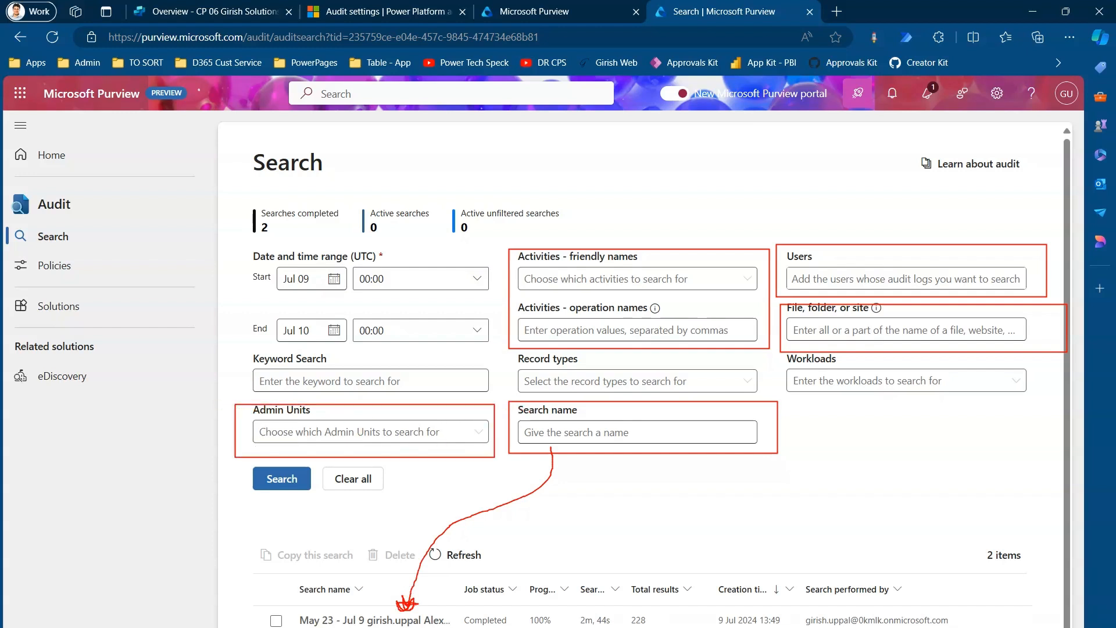
mouse_move(231, 354)
mouse_down()
mouse_move(387, 400)
mouse_move(415, 395)
mouse_up()
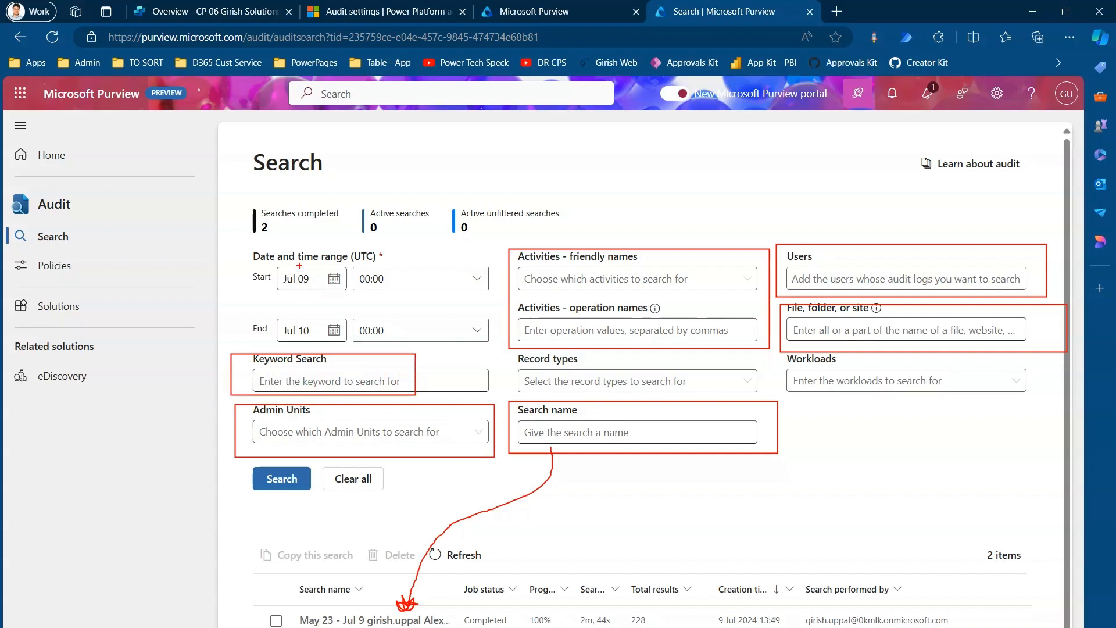
mouse_move(240, 252)
mouse_down()
mouse_move(342, 333)
mouse_move(503, 344)
mouse_up()
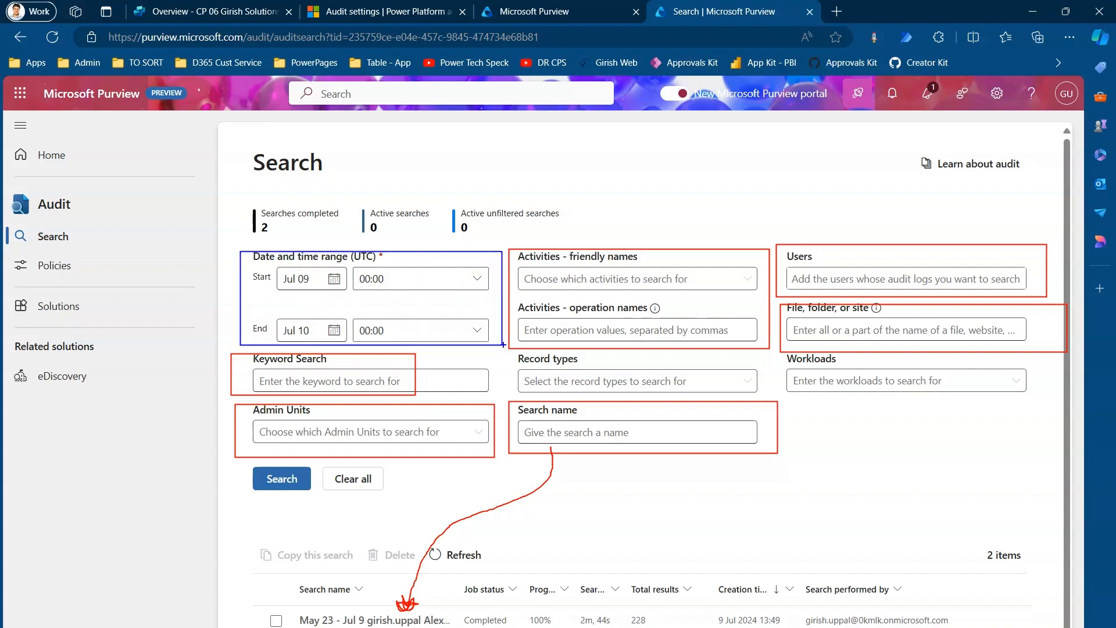
key(Escape)
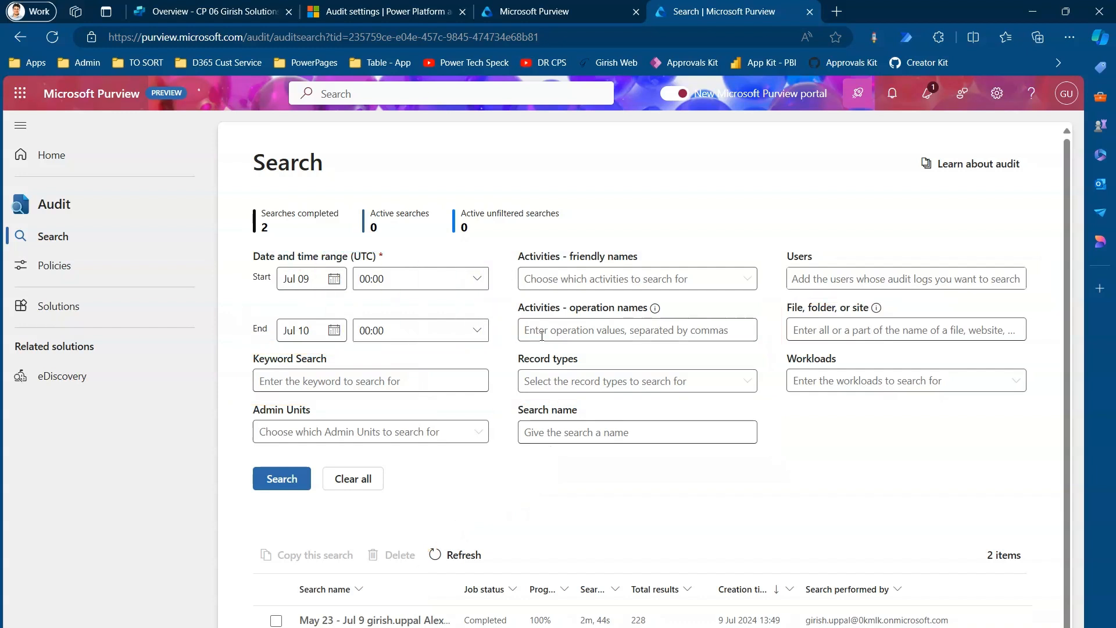
- Set the audit search date range to start on June 1, 2024 and end on June 30, 2024
click(335, 280)
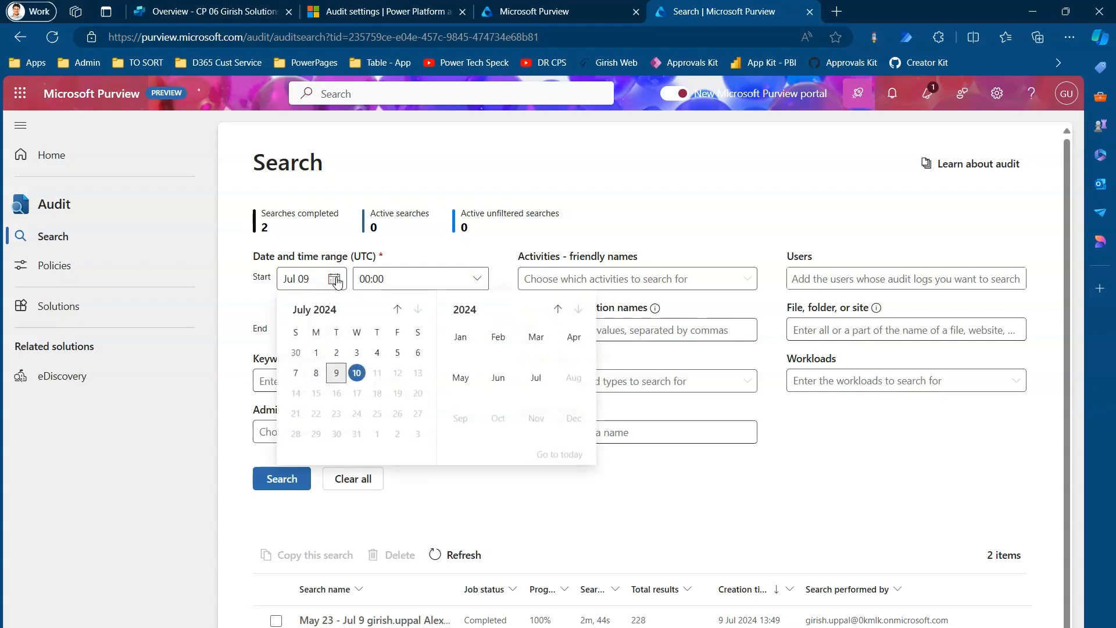
click(397, 309)
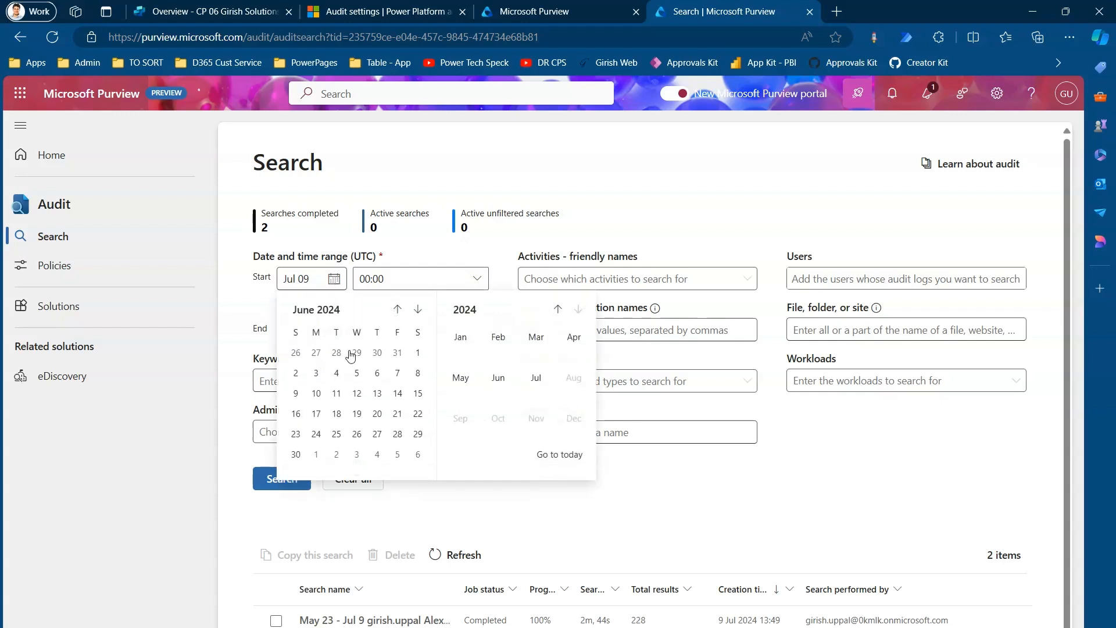
click(416, 353)
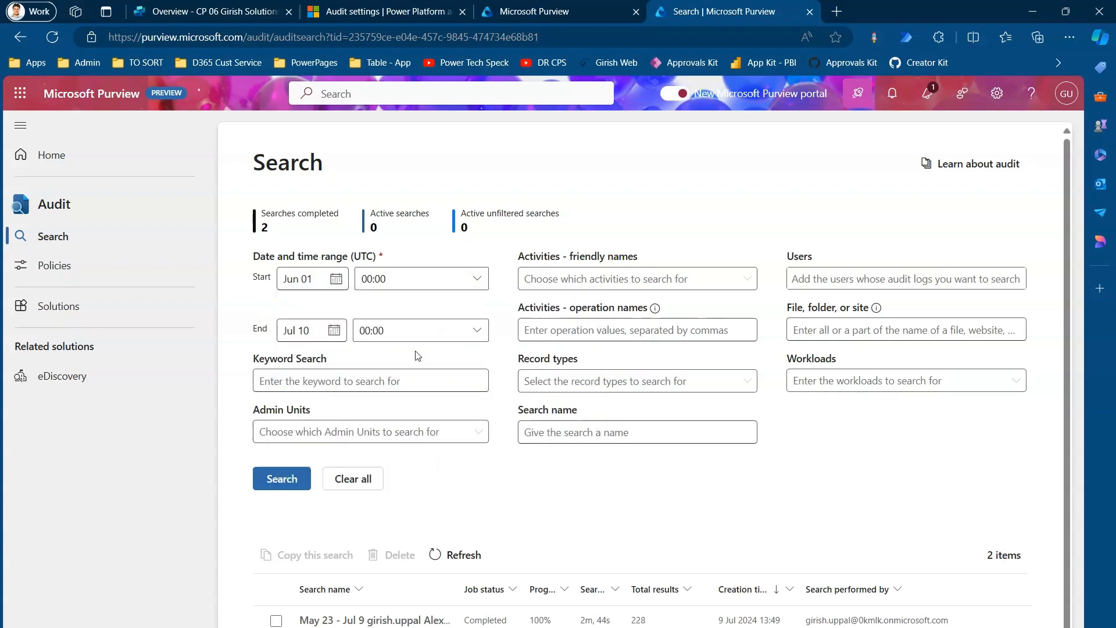
click(334, 330)
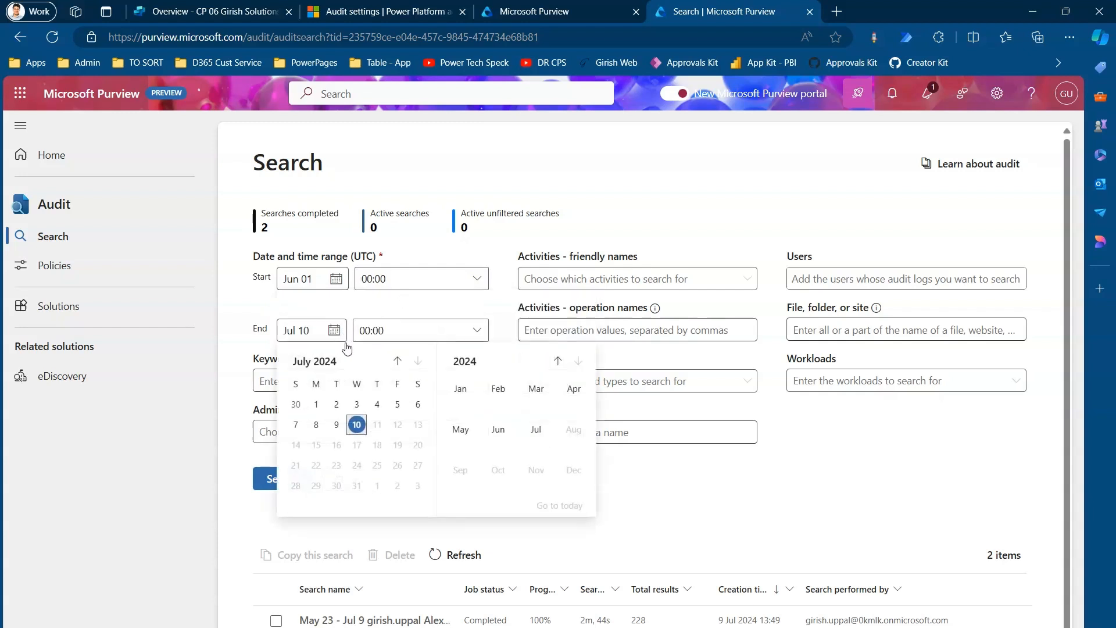
click(397, 361)
click(296, 506)
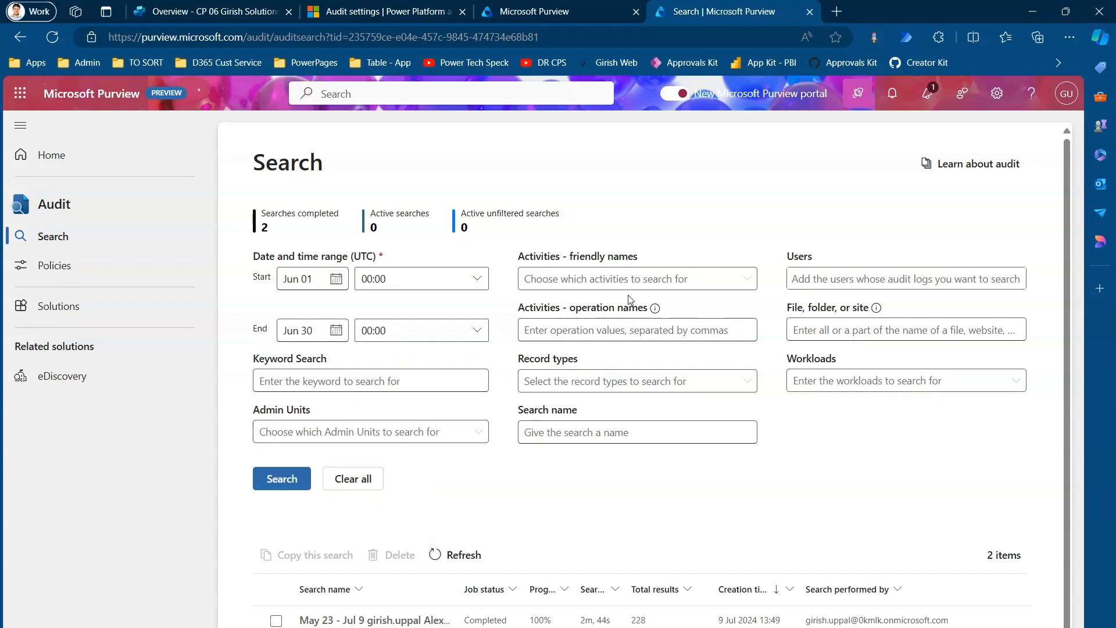
- Add the two people whose audit logs are wanted to the Users filter
click(809, 278)
text(girish)
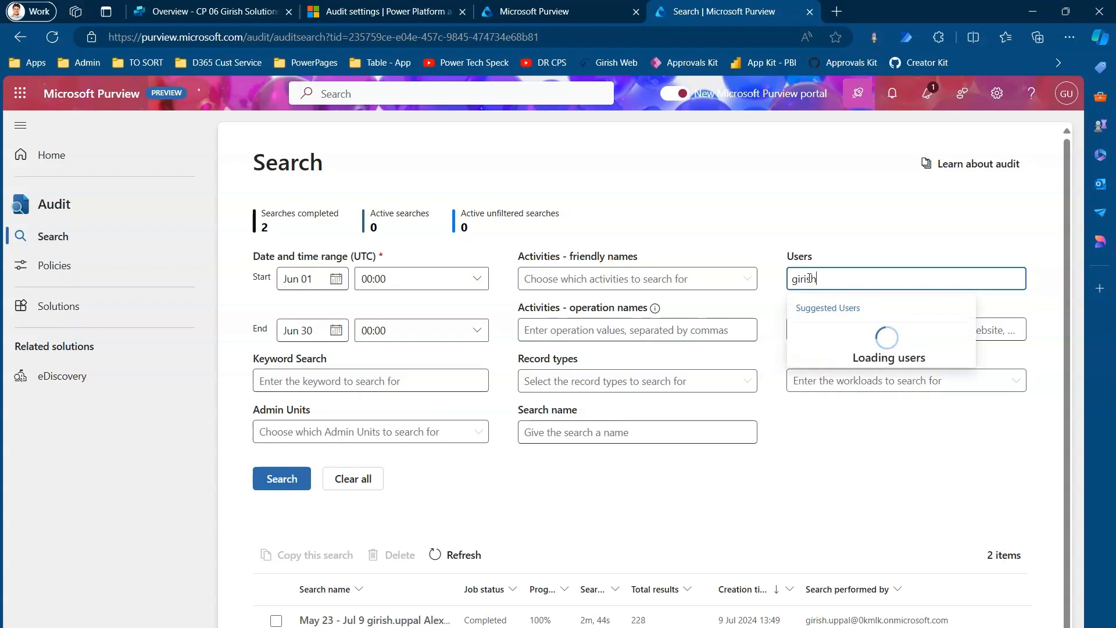
click(848, 323)
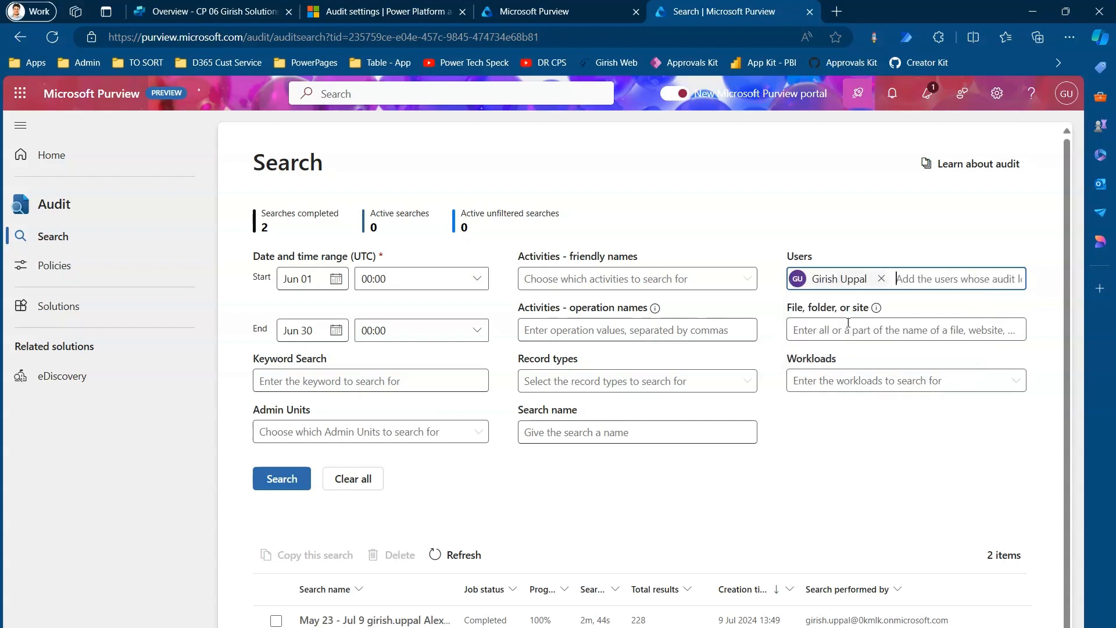
text(alex)
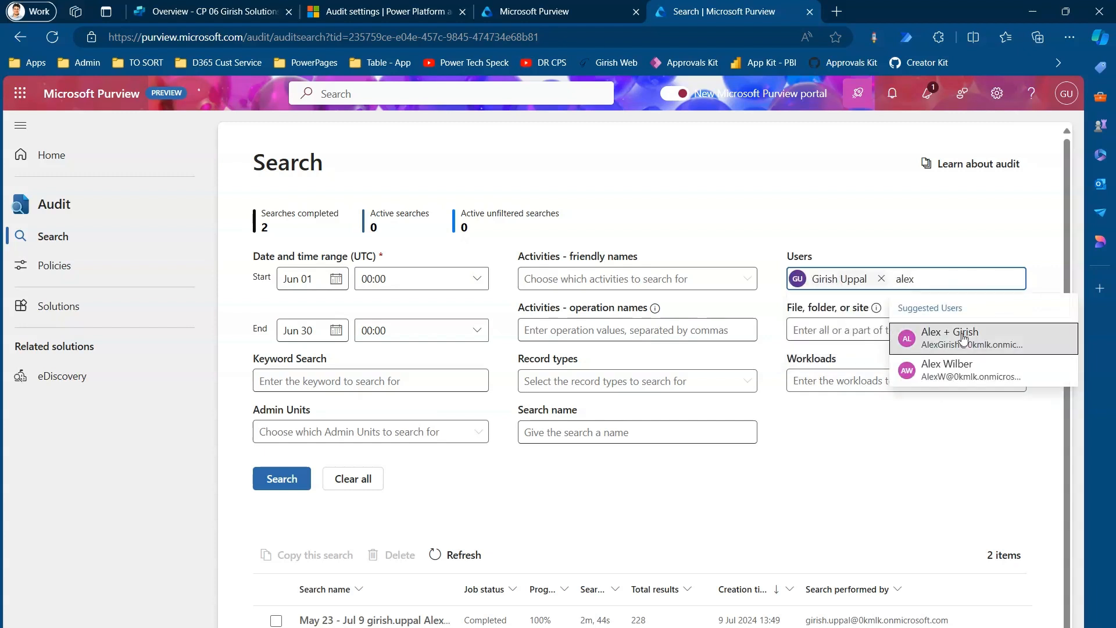
click(967, 378)
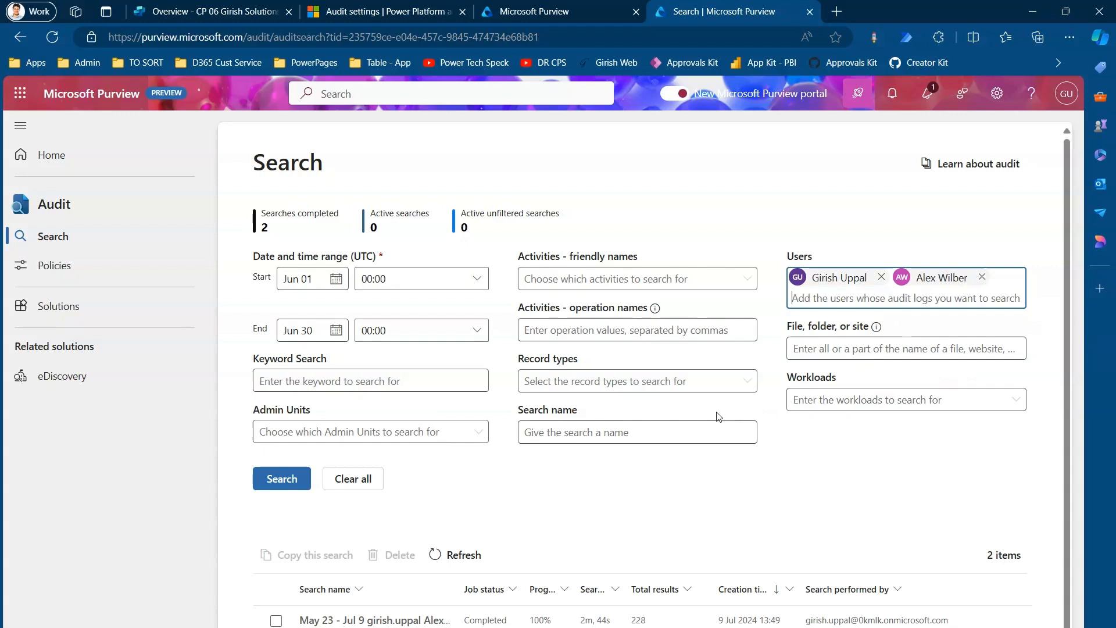
- Name the search "Copilot Actions" followed by the first names of both users
click(677, 431)
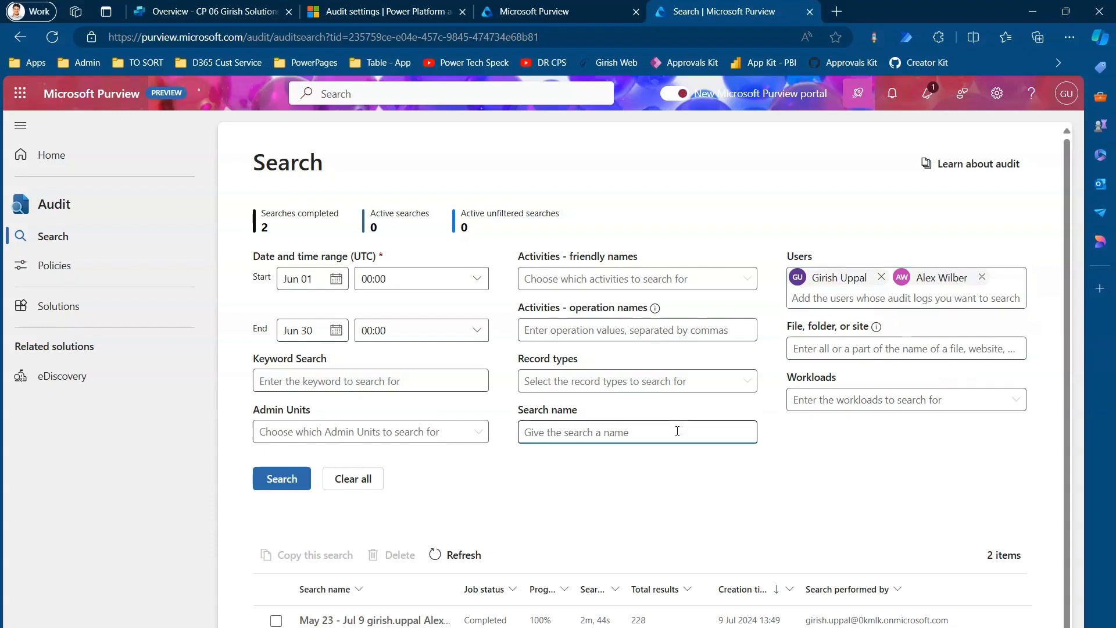
text(Copilot Actions - Gir)
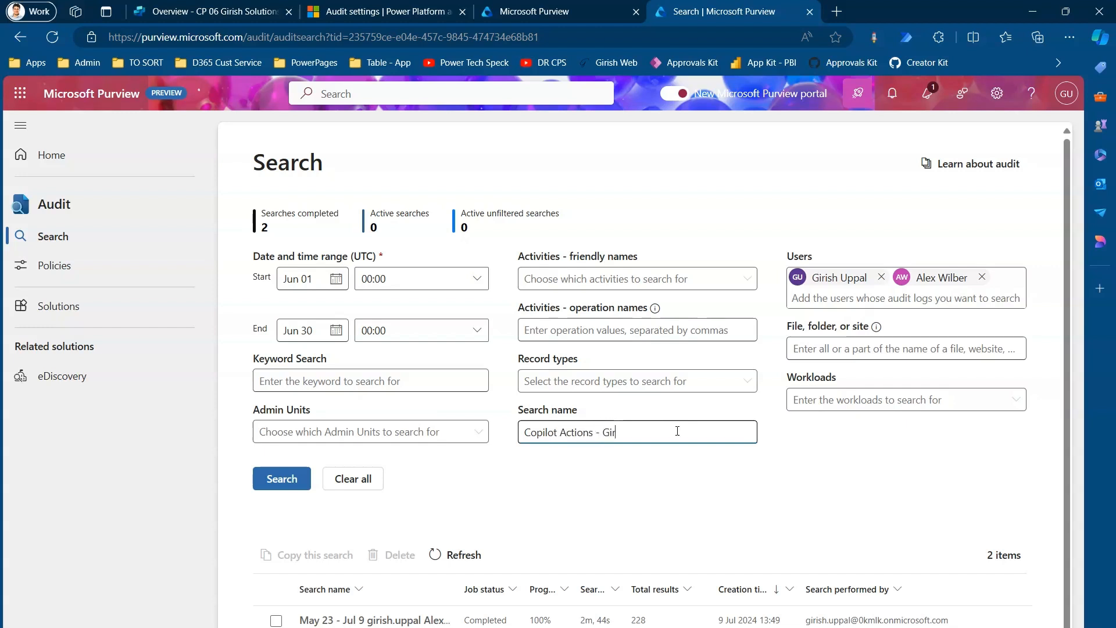
text(ish and Alex)
- Filter the list of activity friendly names by "copilot"
click(617, 283)
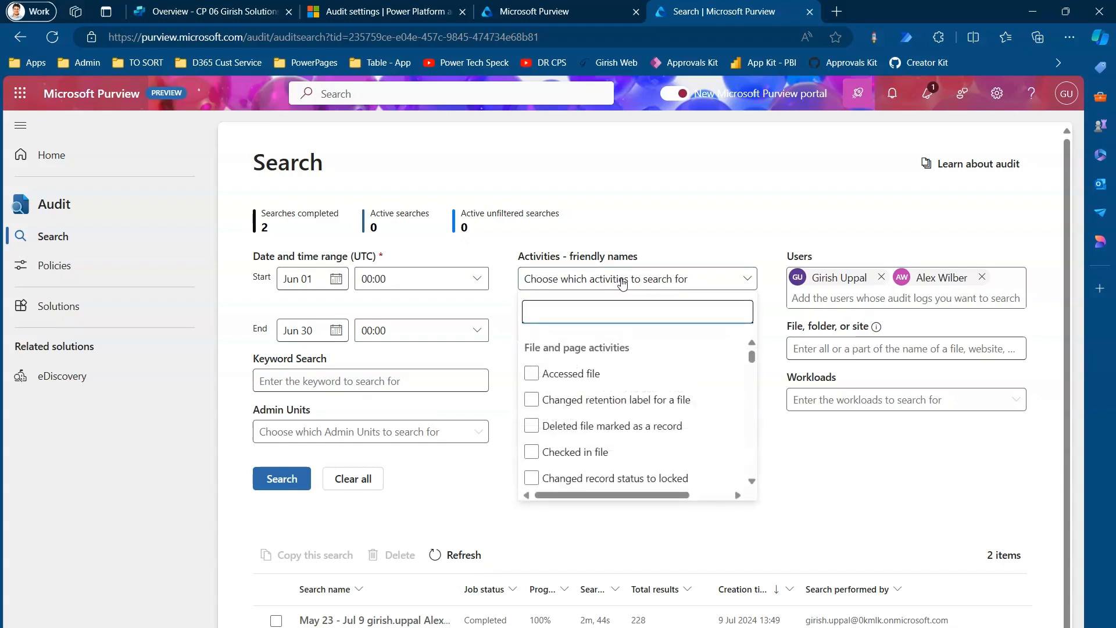
drag(753, 358, 756, 375)
drag(756, 376, 757, 343)
click(641, 311)
text(copilot)
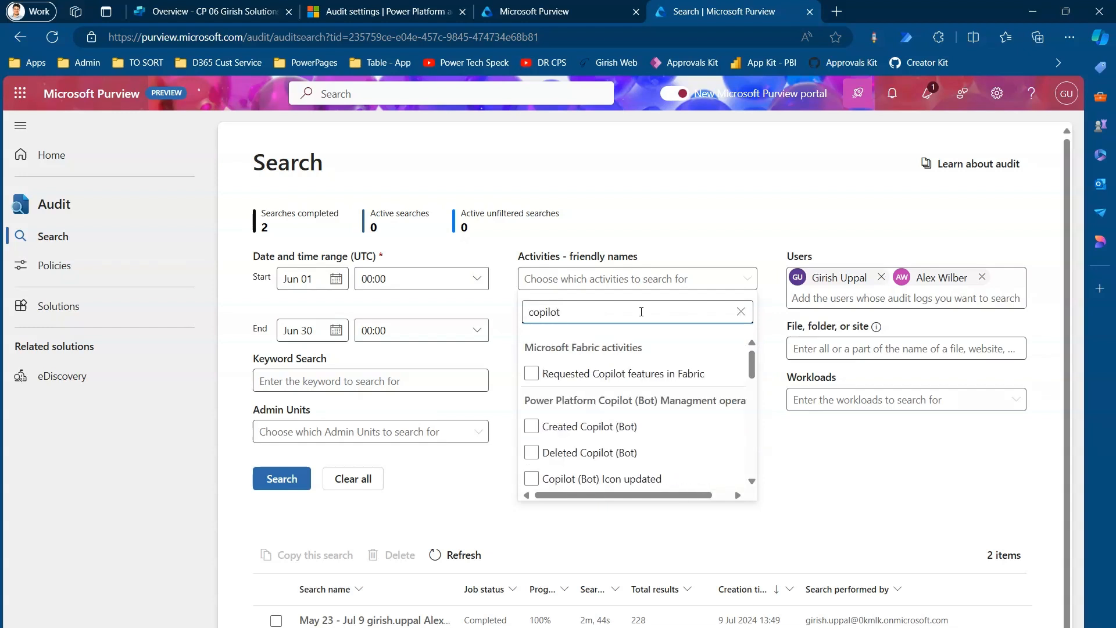
click(753, 373)
scroll(752, 373, down, 1)
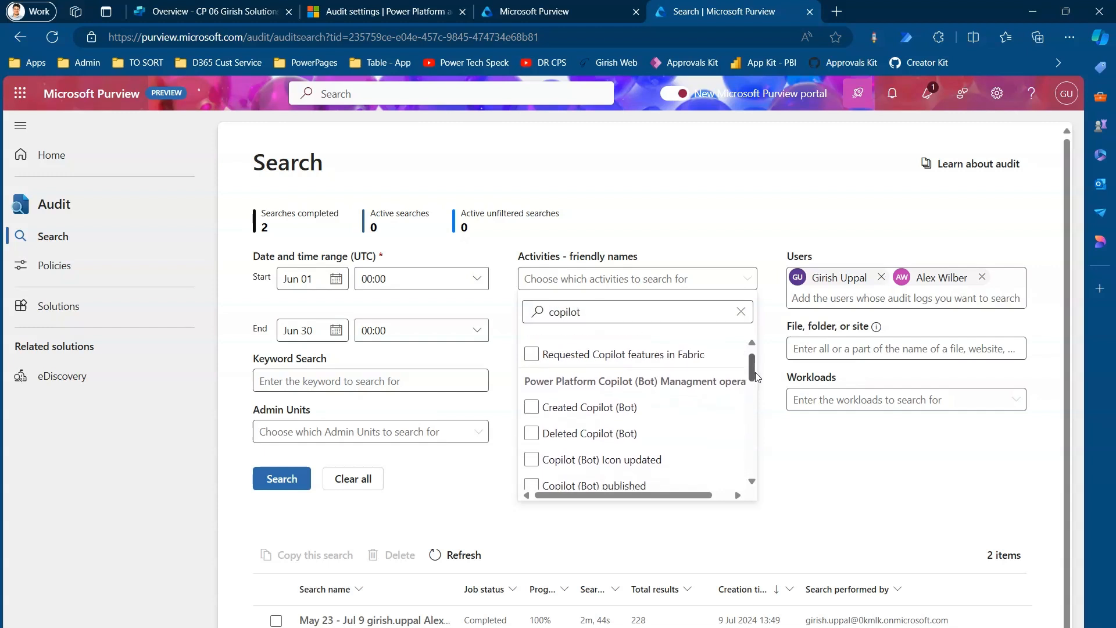
- Select the Copilot (Bot) activities for created, deleted, icon updated, published, shared and authentication updated
click(531, 400)
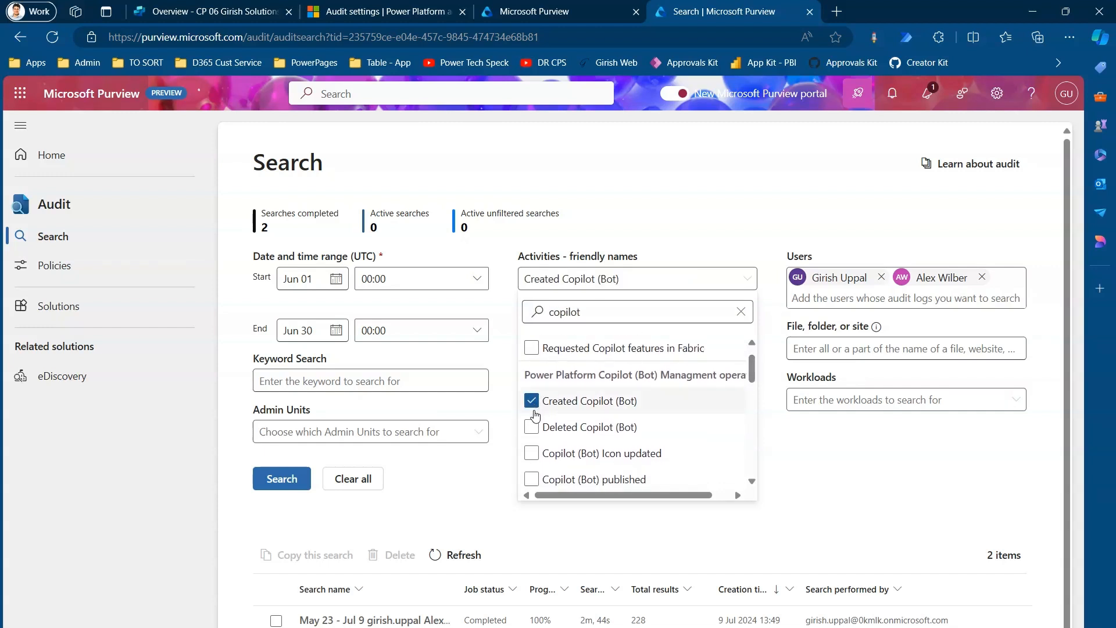
click(531, 427)
click(531, 453)
scroll(731, 410, down, 3)
click(533, 404)
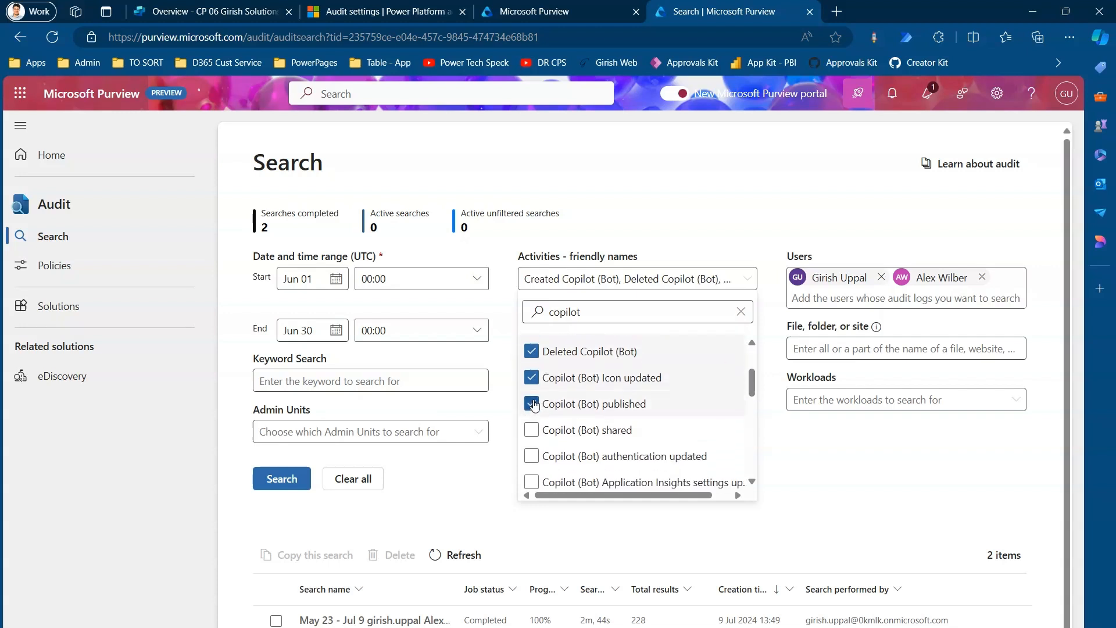
click(531, 430)
click(533, 458)
- Include the Copilot (Bot) Application Insights settings activity and the created, deleted and updated Environment Variable activities
drag(754, 380, 756, 398)
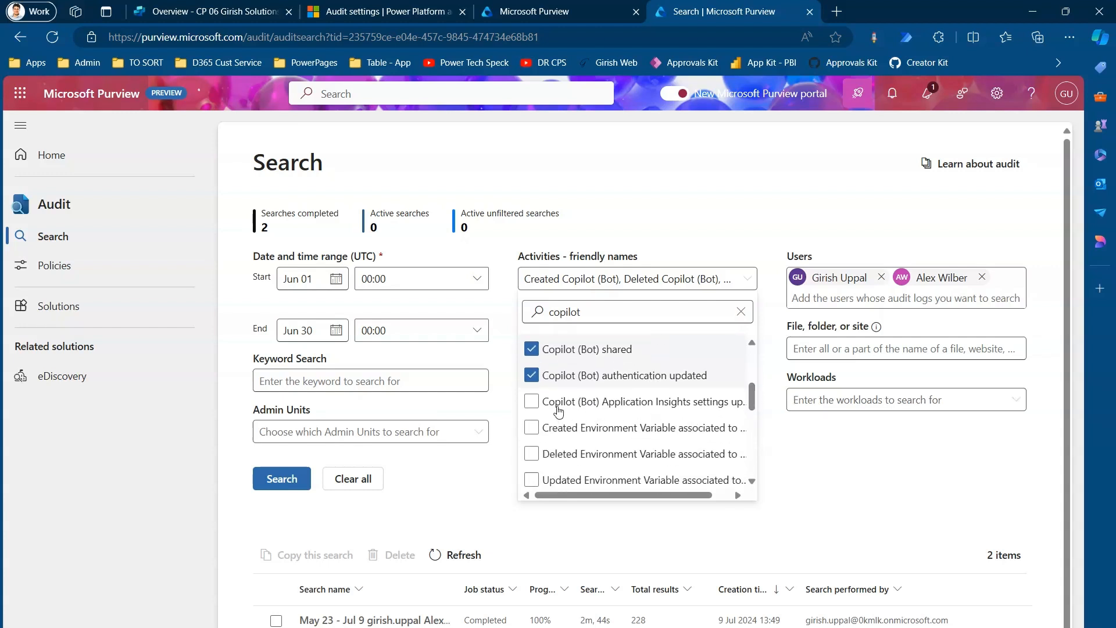
click(535, 404)
click(532, 429)
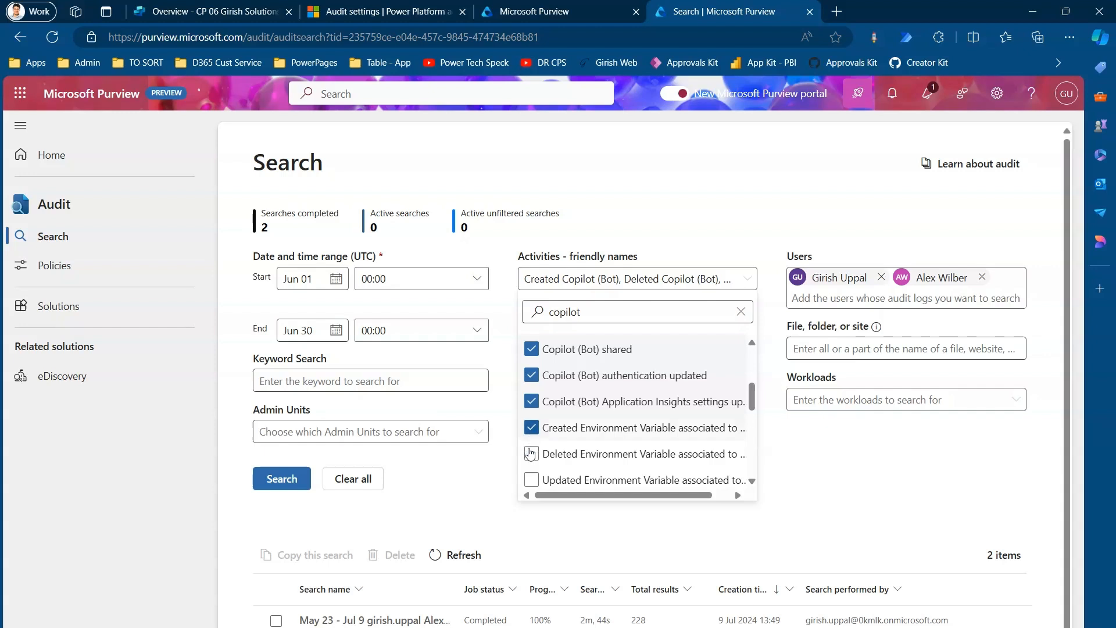
click(533, 454)
click(532, 480)
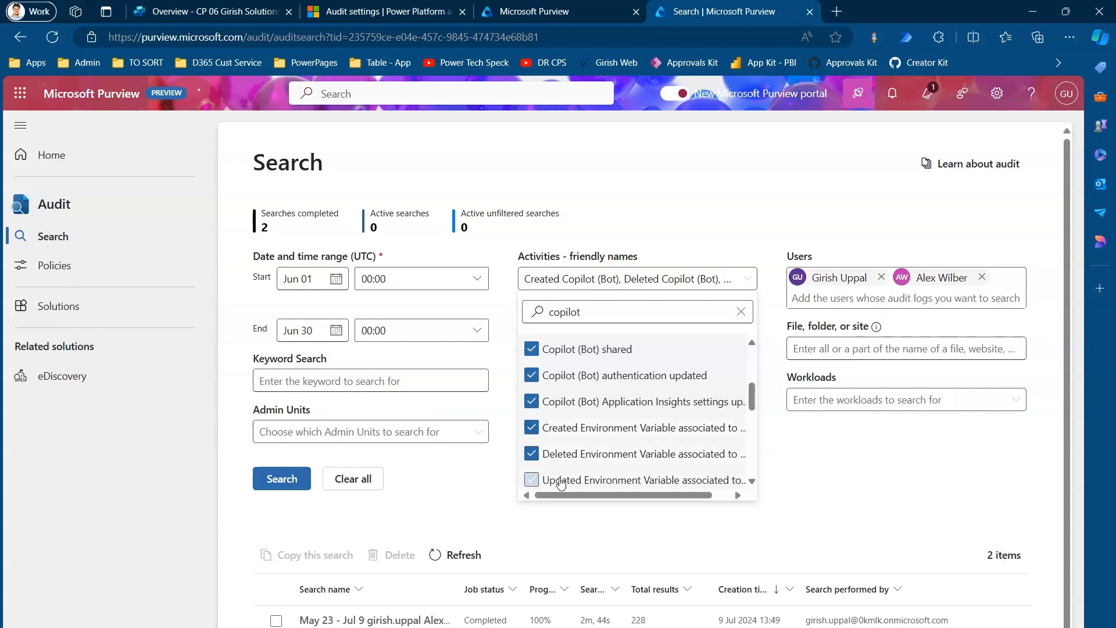
- Include the created, deleted and updated activities for both BotComponents and BotComponentCollections
scroll(755, 409, down, 2)
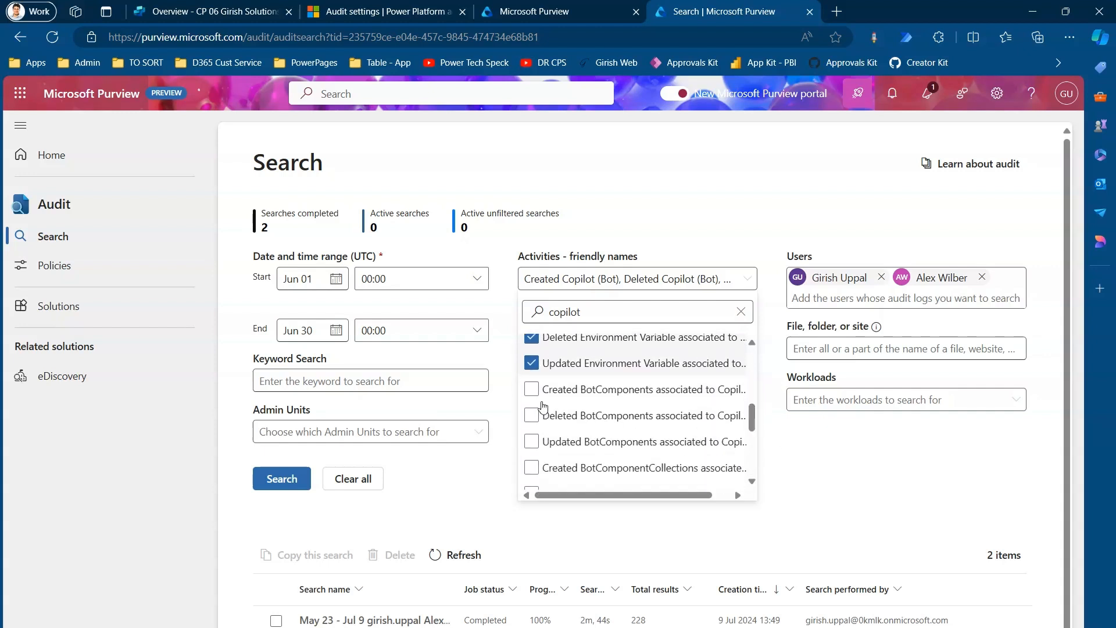
click(533, 390)
click(531, 415)
click(531, 441)
click(531, 468)
scroll(751, 425, down, 1)
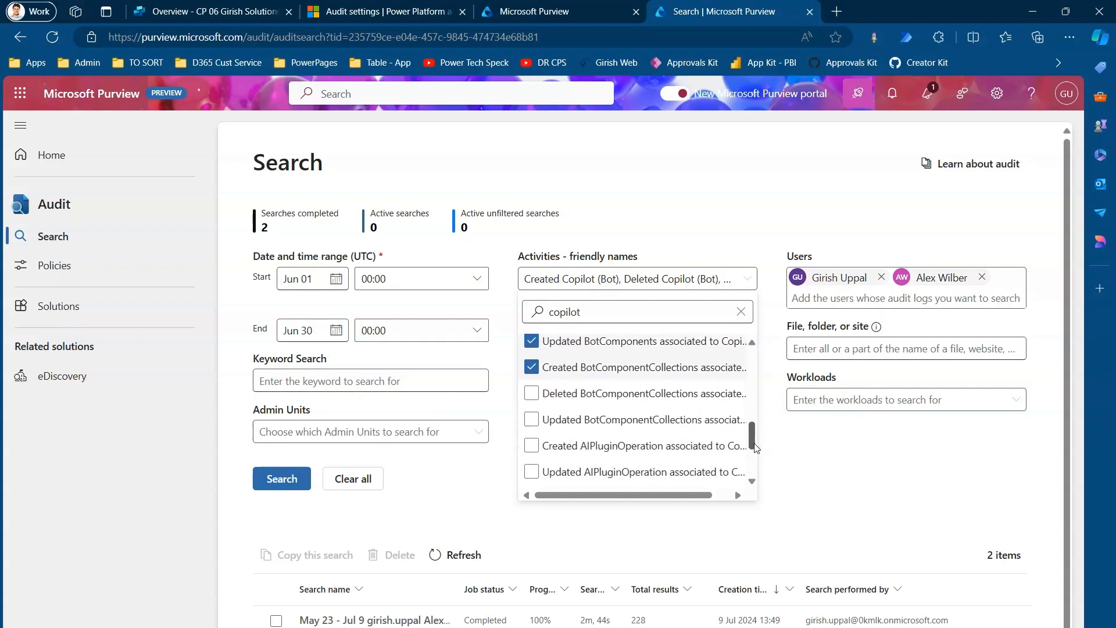
click(531, 379)
click(531, 406)
- Include the created, updated and deleted AIPluginOperation activities
click(531, 432)
click(531, 458)
click(531, 484)
drag(755, 437, 767, 460)
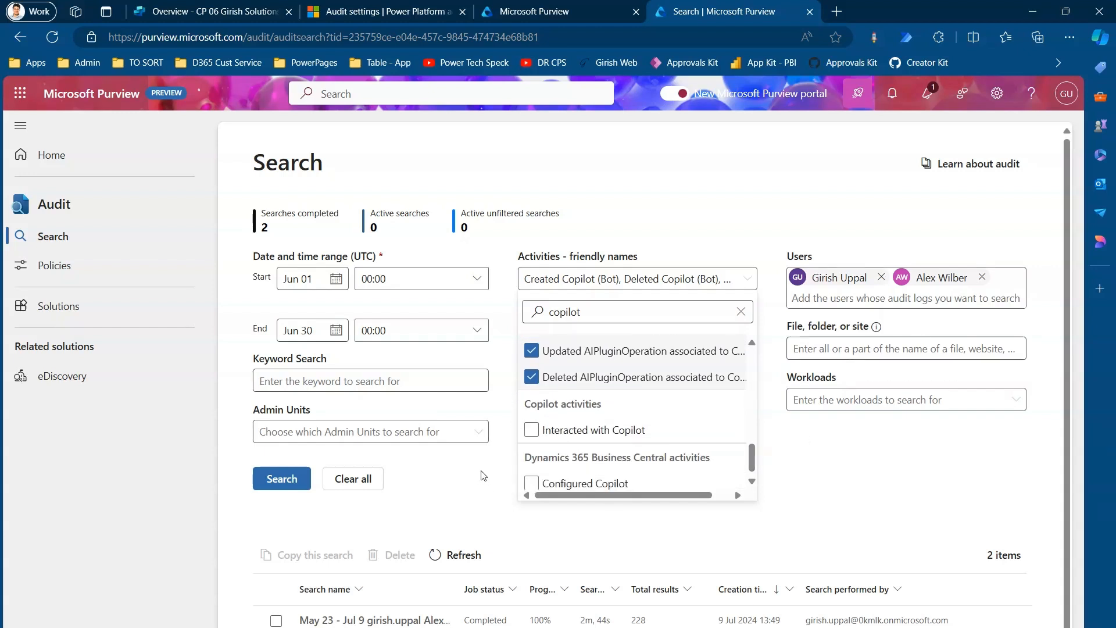
- Run the audit search with the chosen dates, users and Copilot activities
click(417, 512)
click(273, 480)
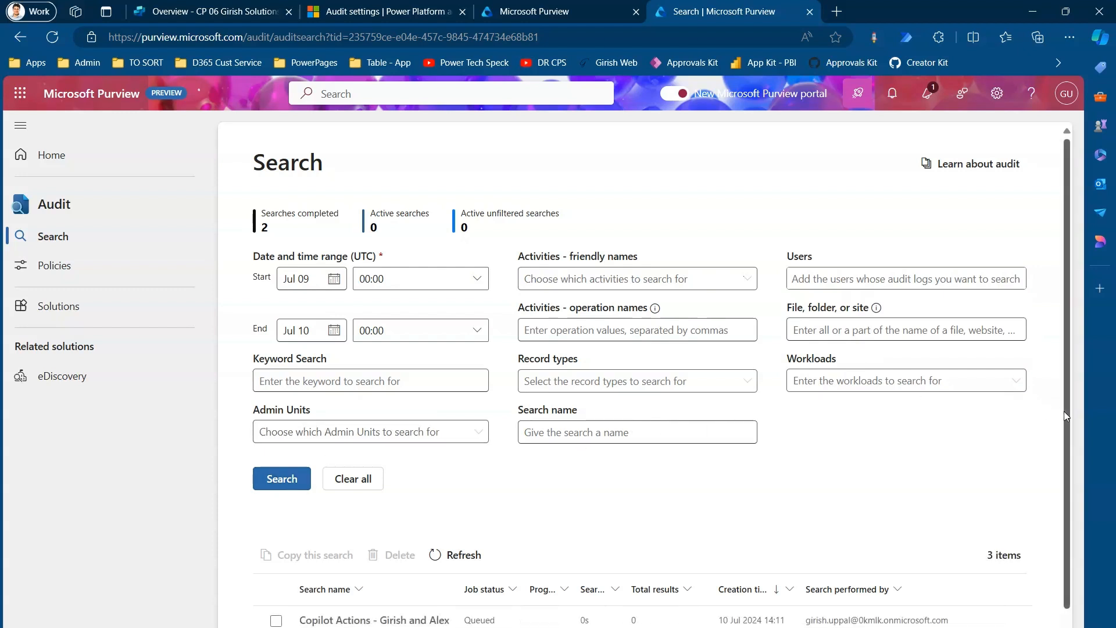
scroll(1066, 413, down, 1)
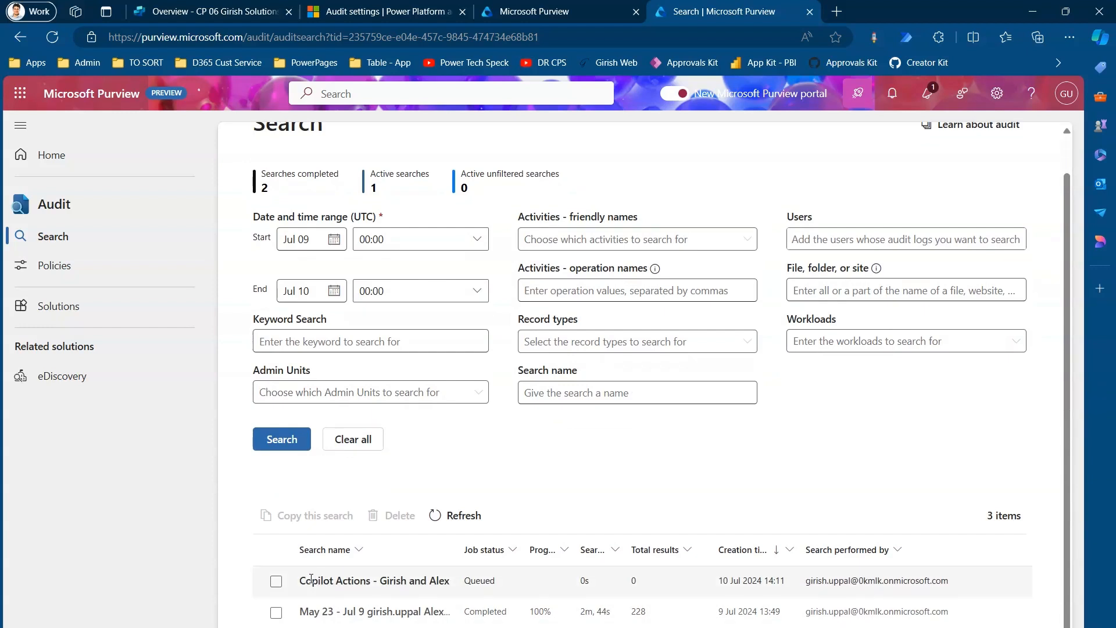
mouse_move(292, 566)
mouse_down()
mouse_move(358, 591)
mouse_move(465, 601)
mouse_move(440, 577)
mouse_move(508, 563)
mouse_move(449, 568)
mouse_up()
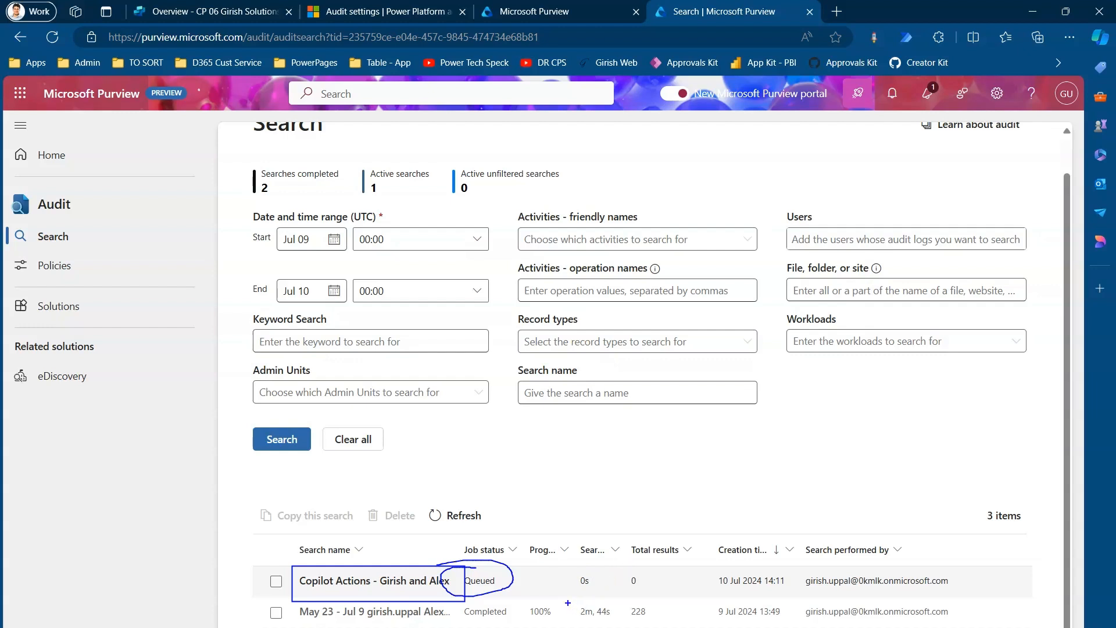
mouse_move(580, 620)
mouse_down()
mouse_move(620, 601)
mouse_move(584, 606)
mouse_up()
key(Escape)
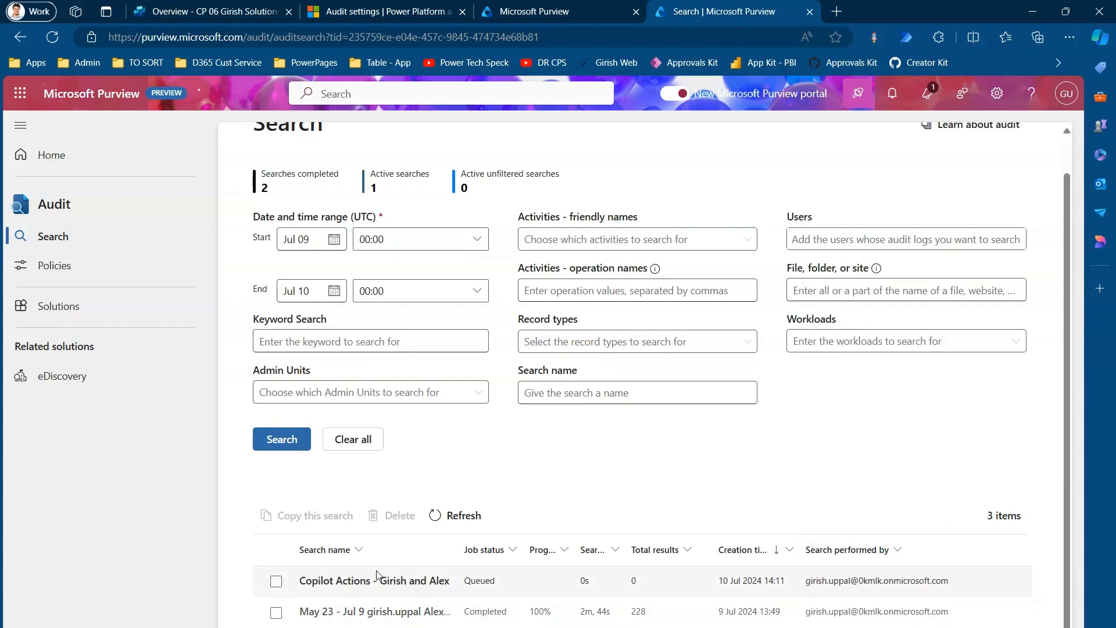
- Open the results of the completed May 23 - Jul 9 search and examine the users and operations in its query information
click(321, 612)
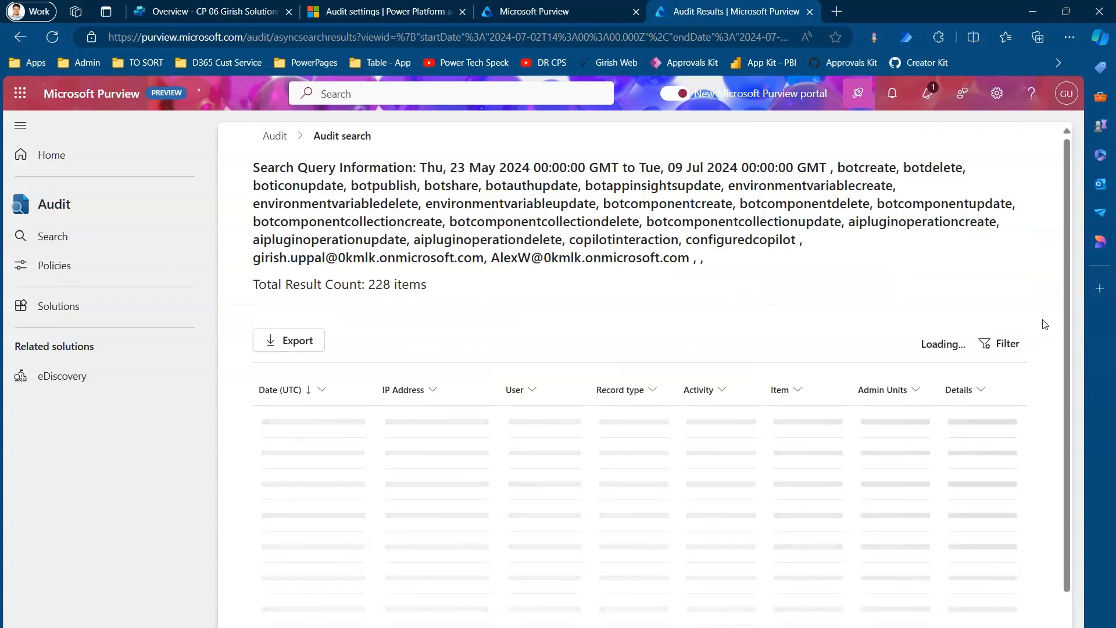
mouse_move(1065, 318)
mouse_down()
mouse_move(1072, 360)
mouse_move(1071, 322)
mouse_up()
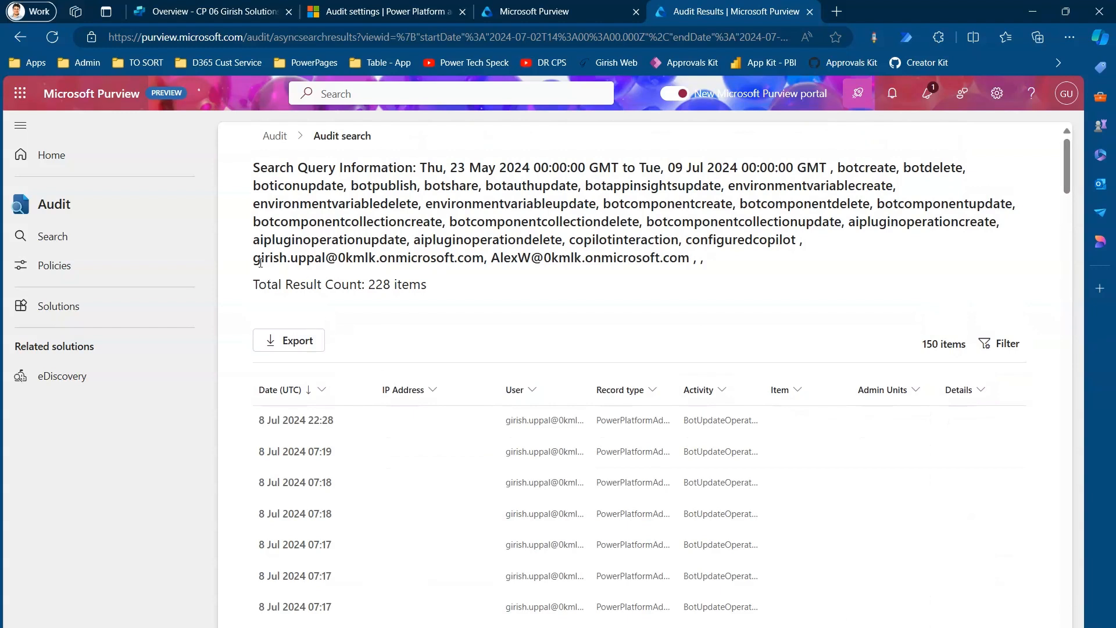
drag(258, 261, 348, 260)
click(331, 258)
drag(254, 260, 682, 259)
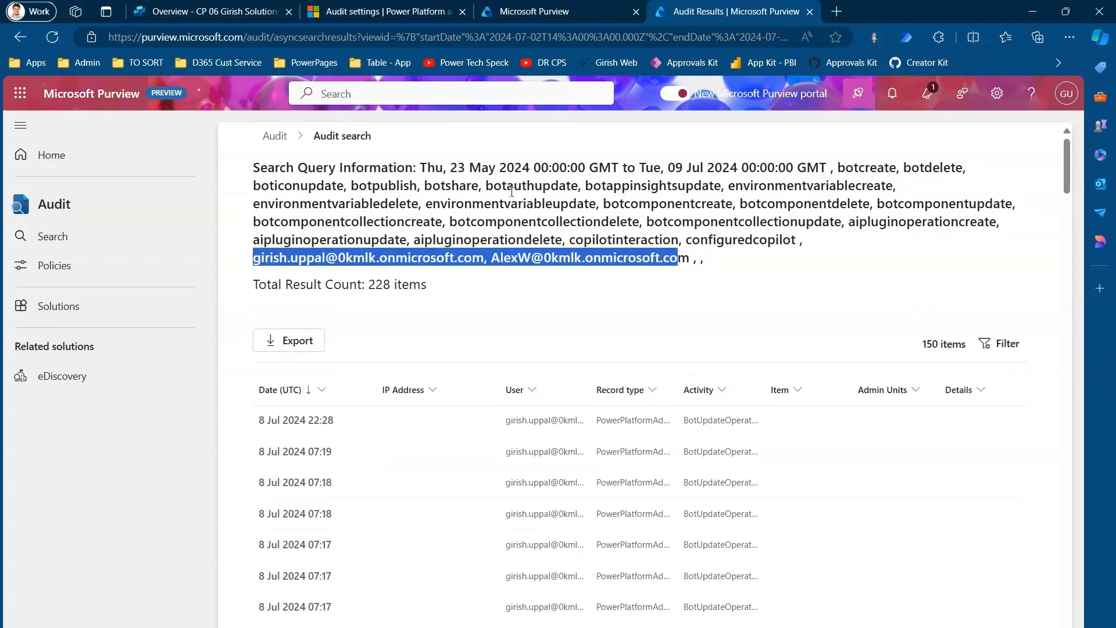
drag(433, 185, 597, 232)
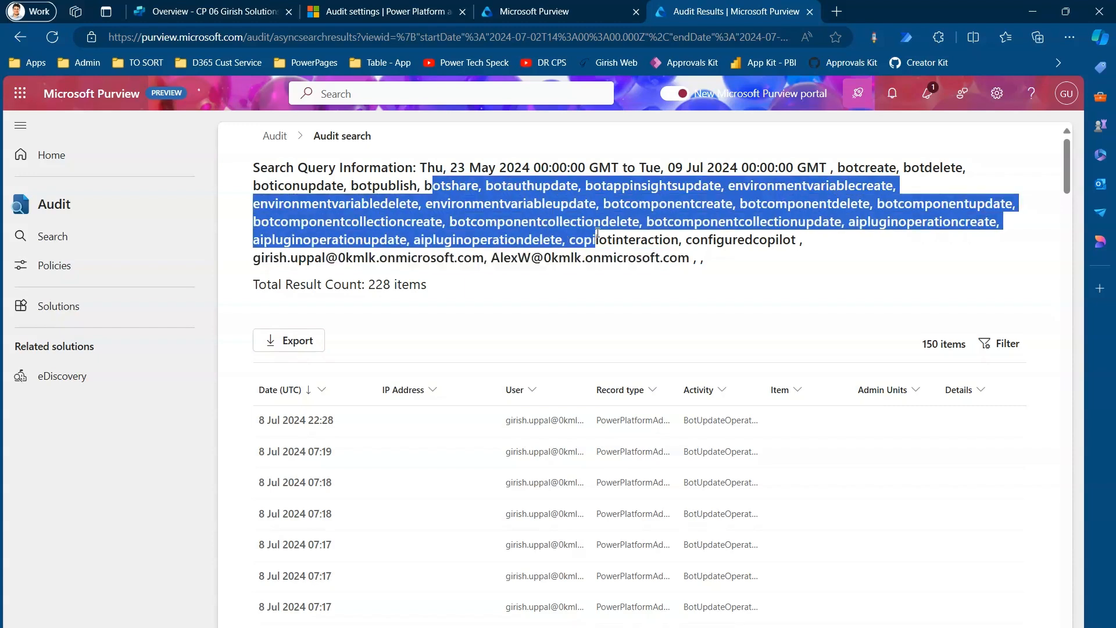
- Widen the Activity column in the list of audit results
scroll(1073, 181, down, 2)
scroll(1075, 188, down, 1)
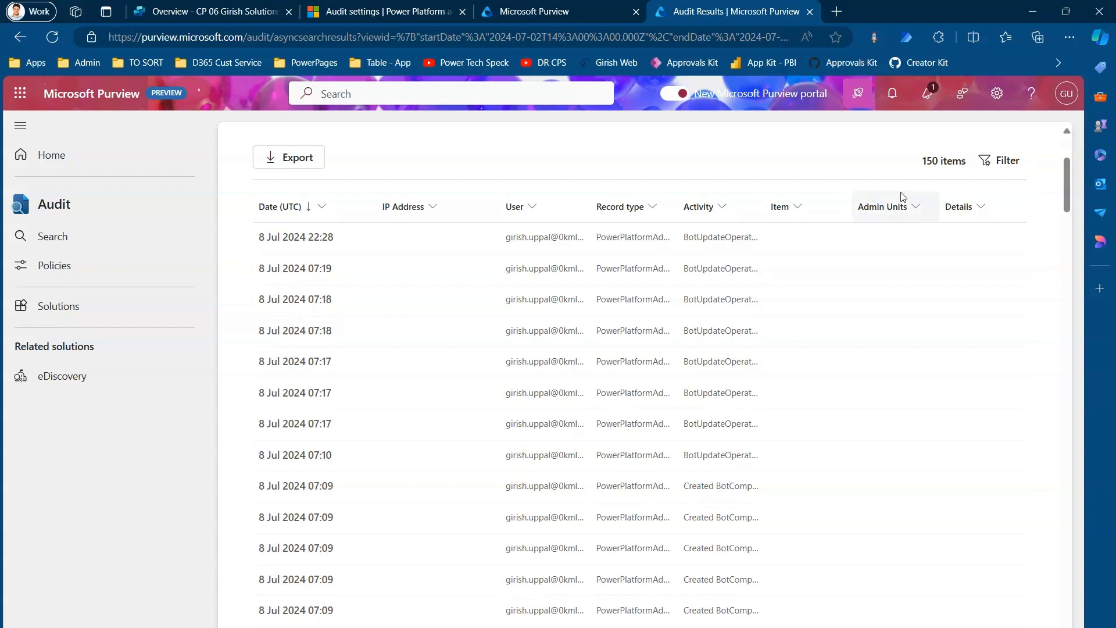
drag(764, 207, 804, 209)
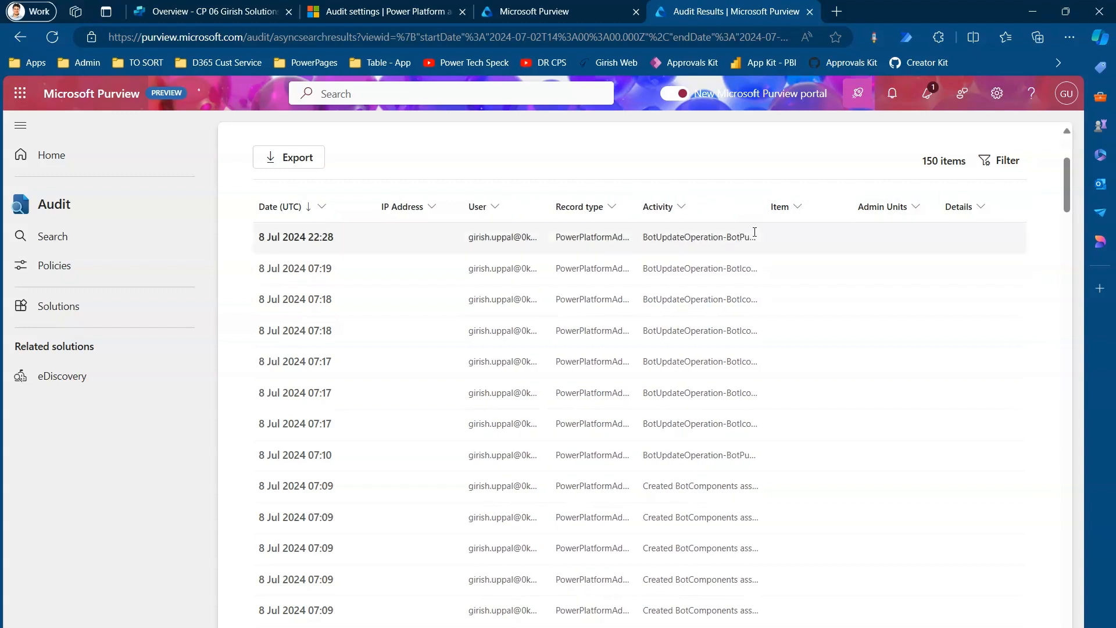
- Open the filter for the audit results and bring up the searchable list of activities
click(1008, 161)
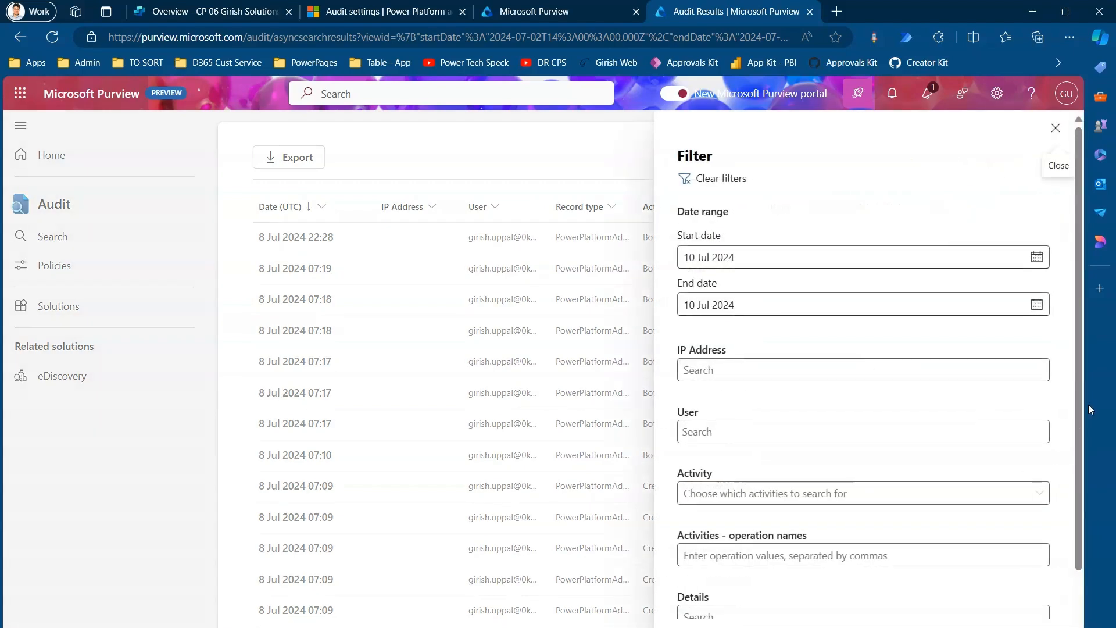
scroll(1081, 383, down, 2)
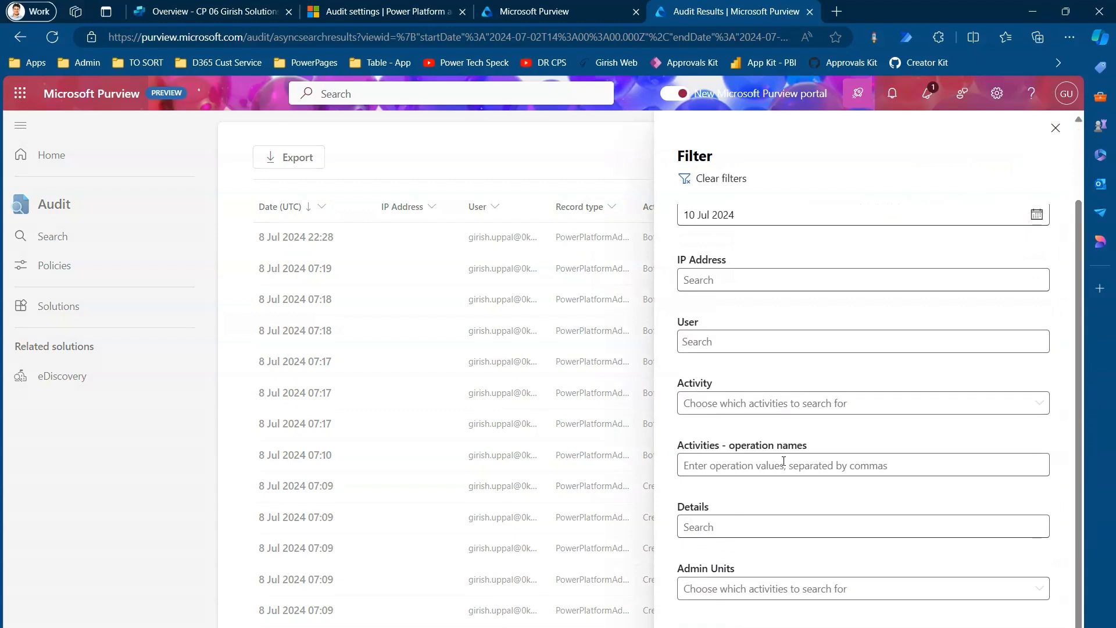
click(725, 406)
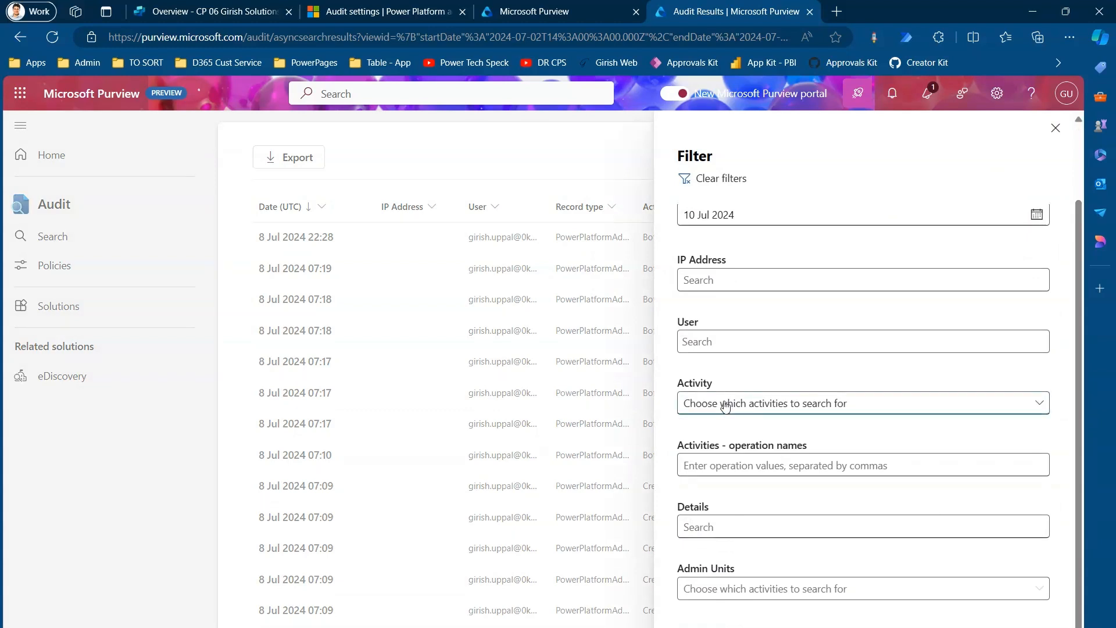
click(739, 409)
click(739, 409)
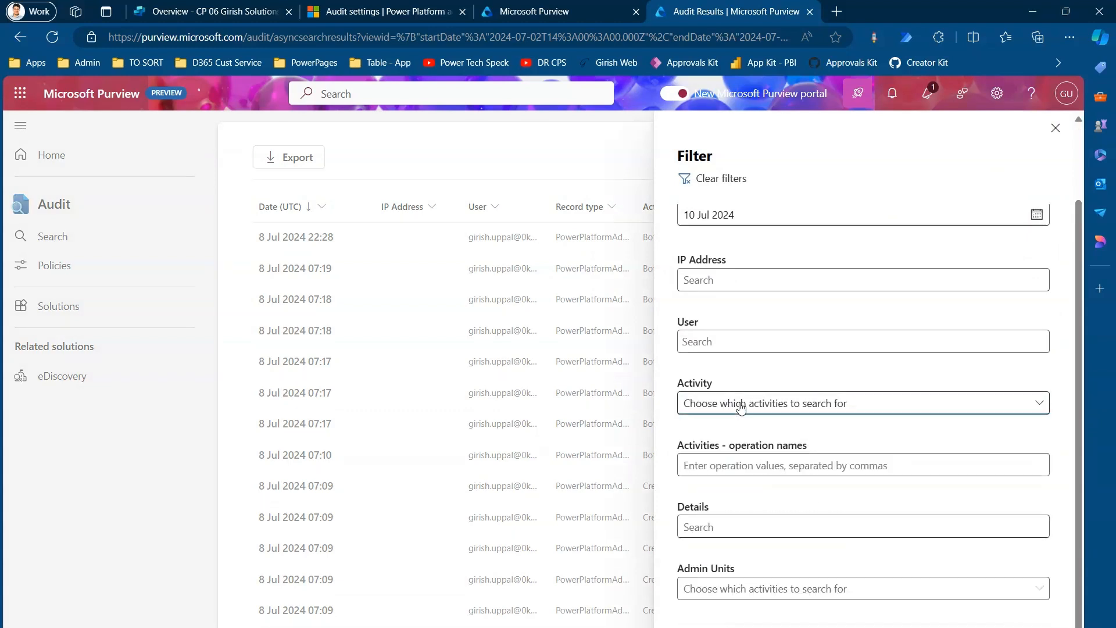
click(742, 409)
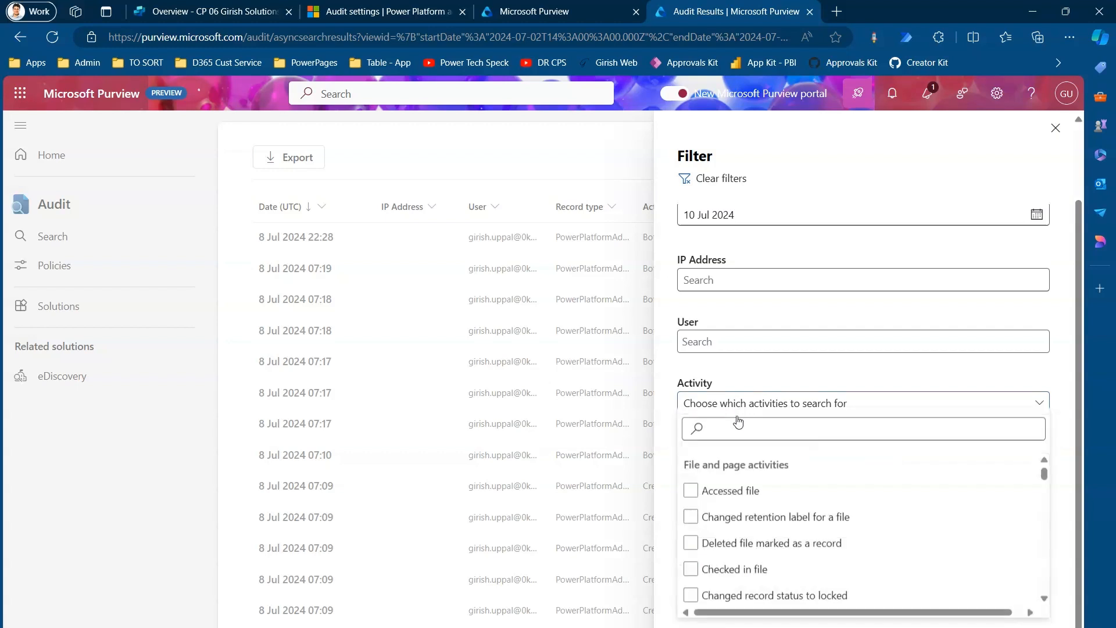
click(735, 433)
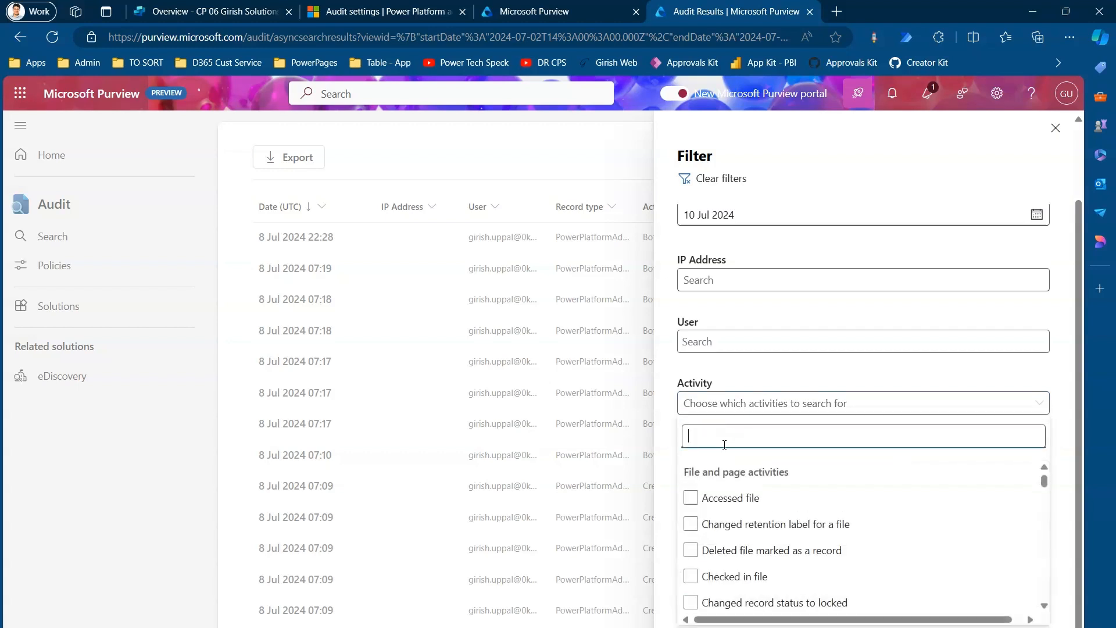
text(cre)
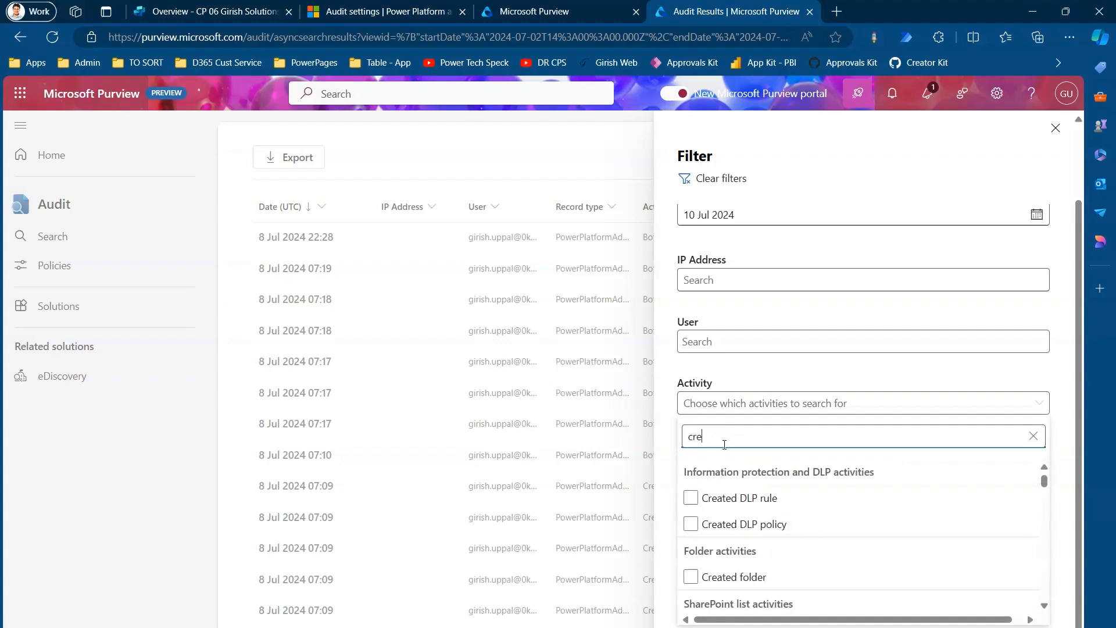
key(BackSpace)
key(BackSpace)
key(BackSpace)
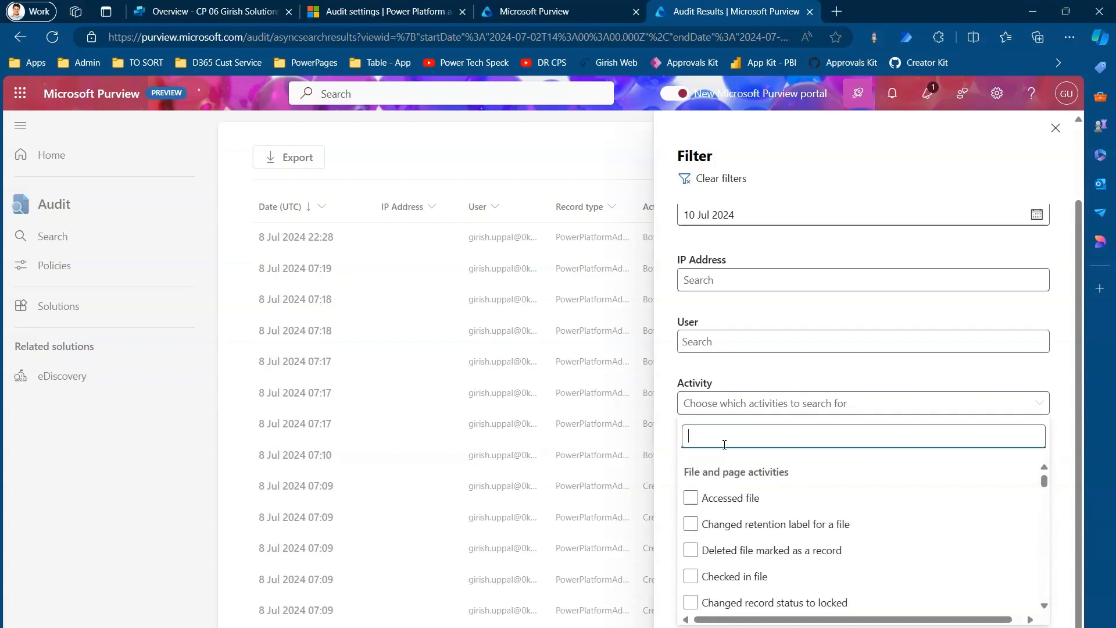
- Filter the results to the copilot activities Created Copilot (Bot), Deleted Copilot (Bot) and Copilot (Bot) Icon updated, and widen the Activity column slightly
text(copilot)
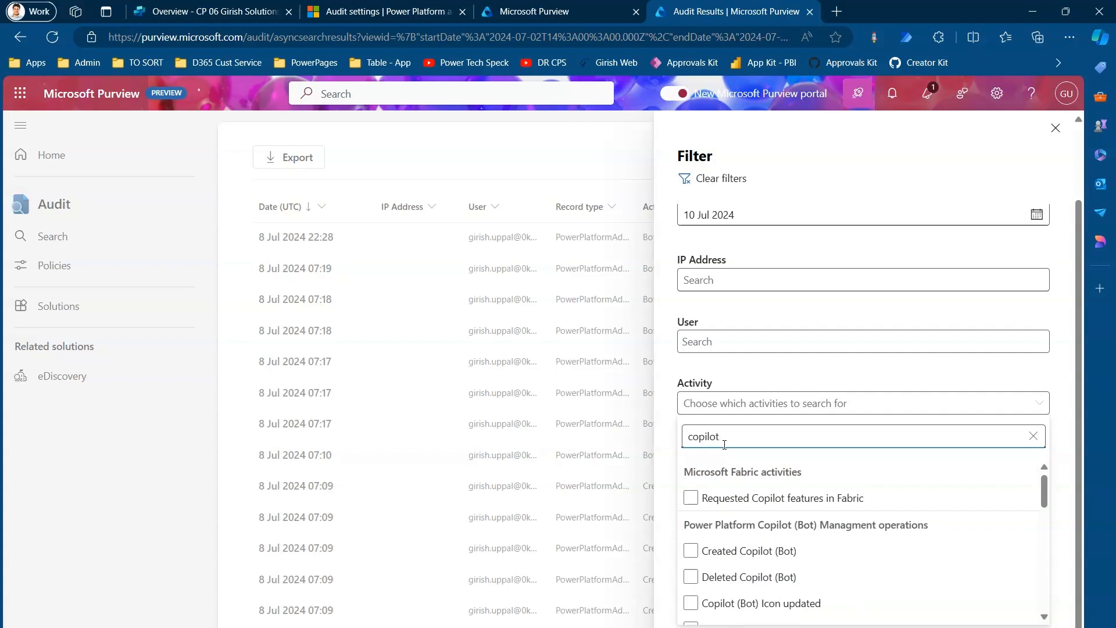
click(691, 551)
click(693, 577)
click(691, 603)
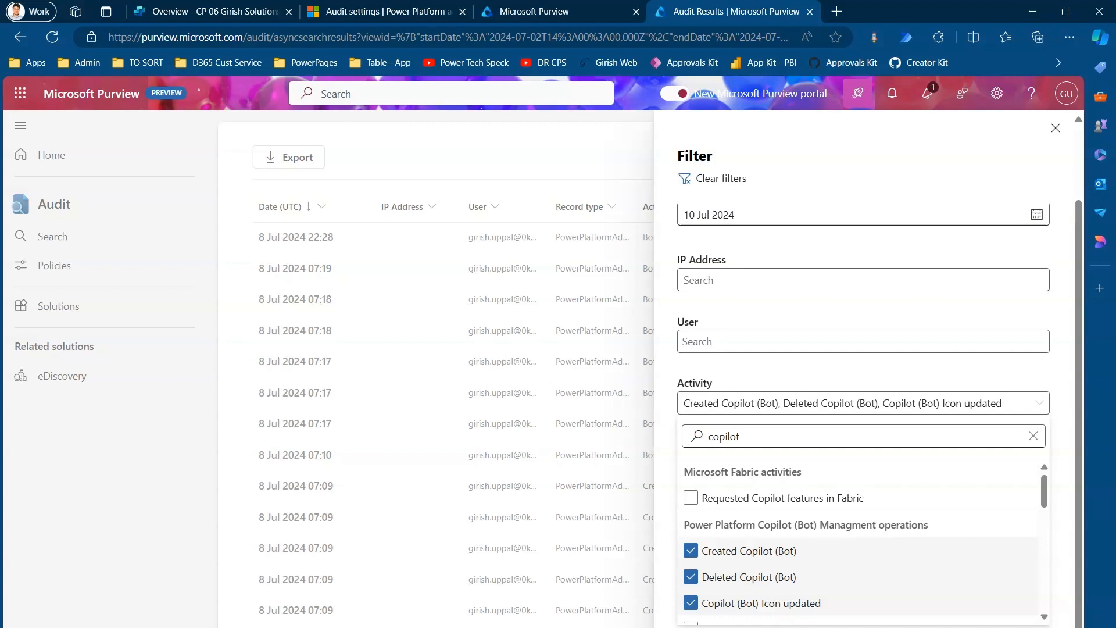
click(703, 626)
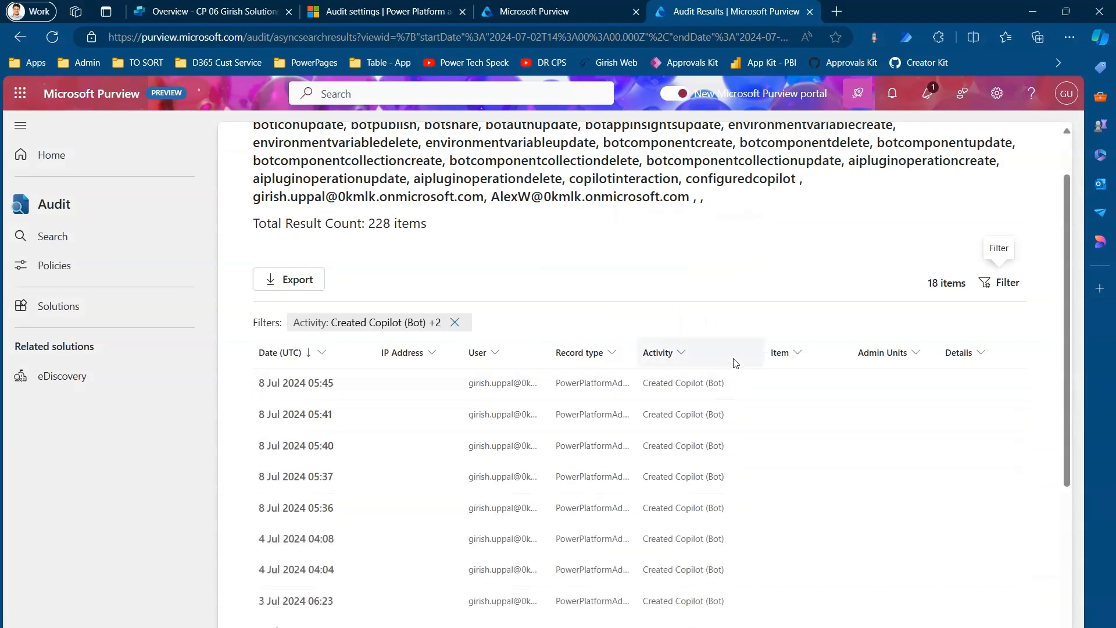
drag(760, 355, 747, 357)
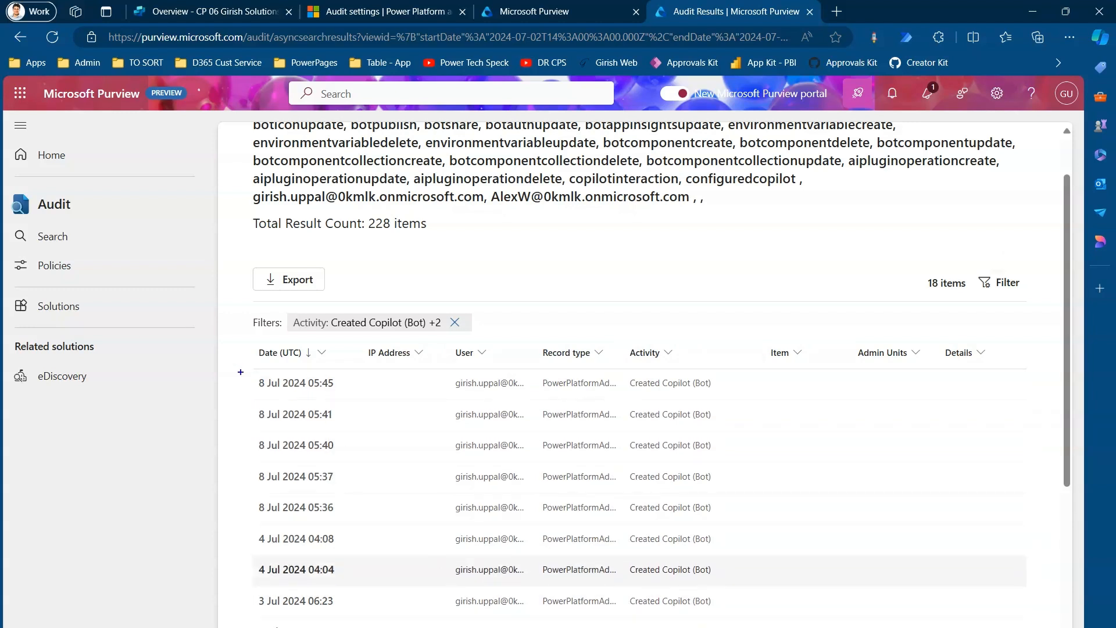
drag(244, 374, 353, 527)
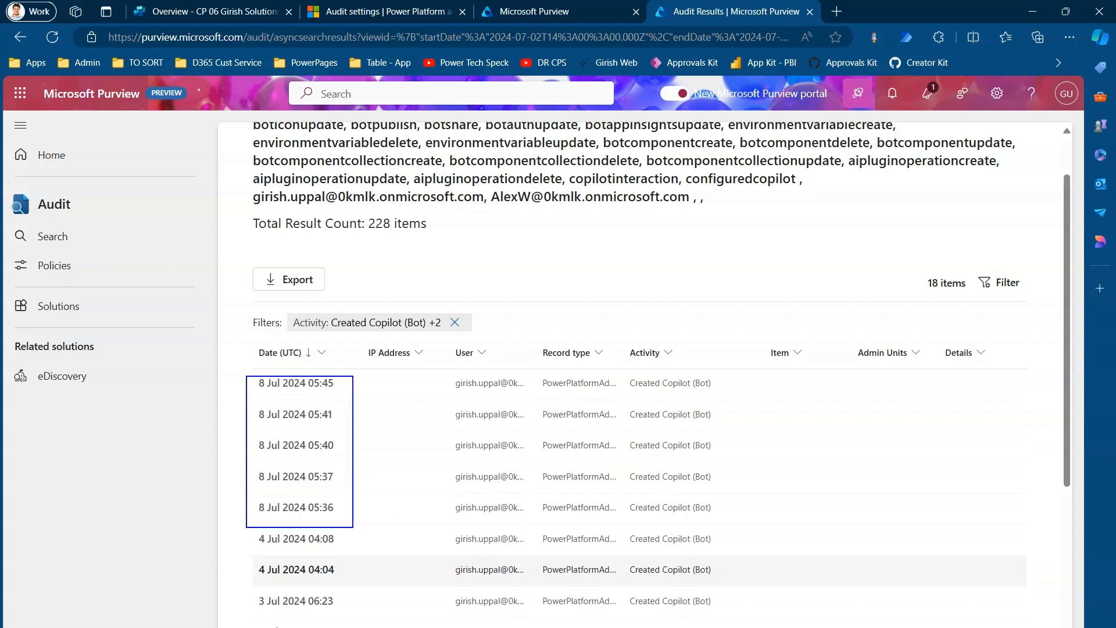
mouse_move(246, 530)
mouse_down()
mouse_move(293, 575)
mouse_move(353, 583)
mouse_up()
mouse_move(245, 596)
mouse_down()
mouse_move(269, 612)
mouse_move(333, 610)
mouse_up()
drag(249, 615, 327, 627)
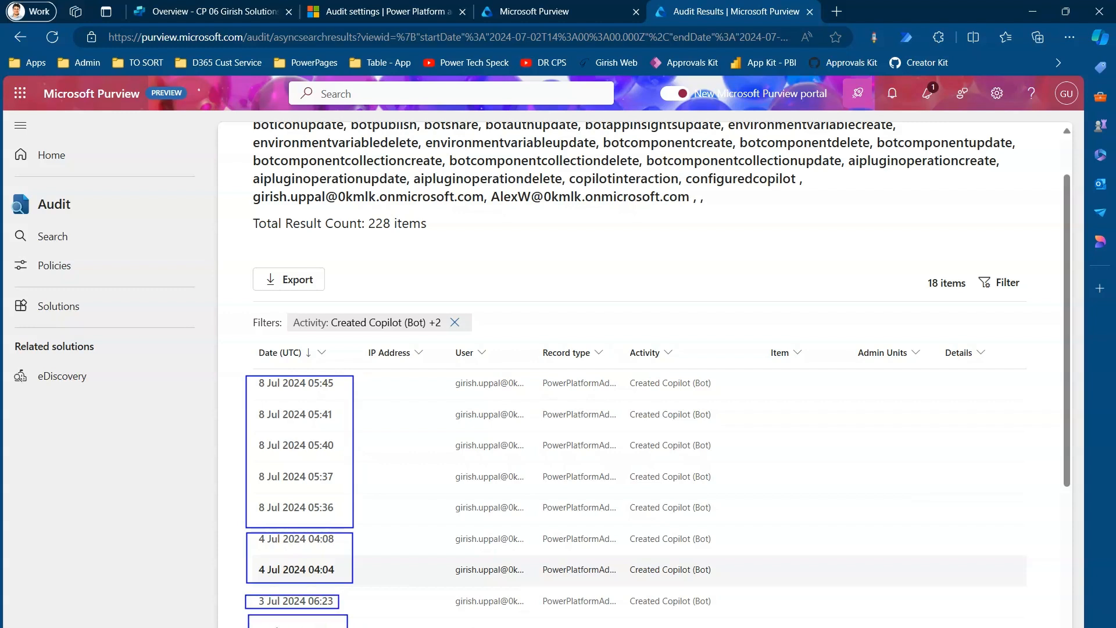
key(Escape)
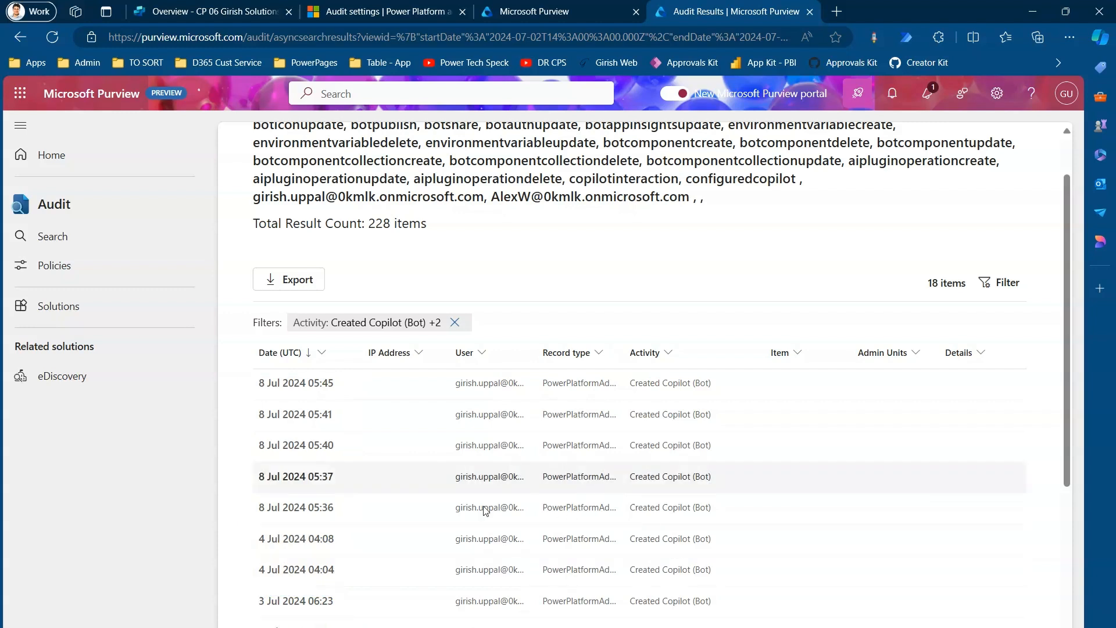
- Open the details of the 3 Jul 2024 06:23 Created Copilot (Bot) record and examine its date, user and activity
click(309, 601)
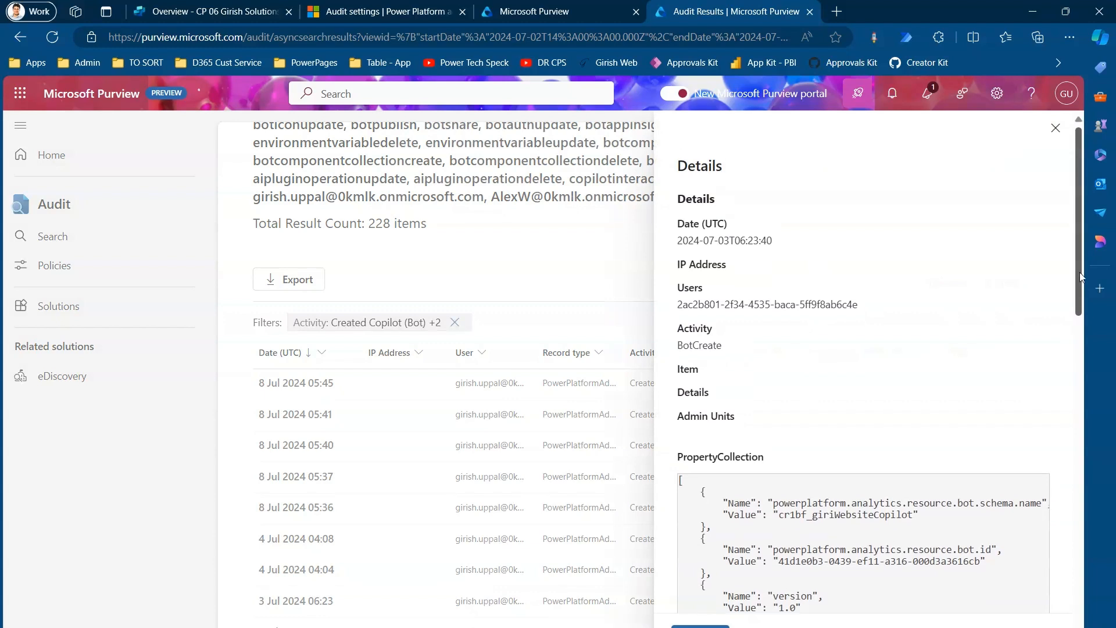
drag(724, 241, 768, 240)
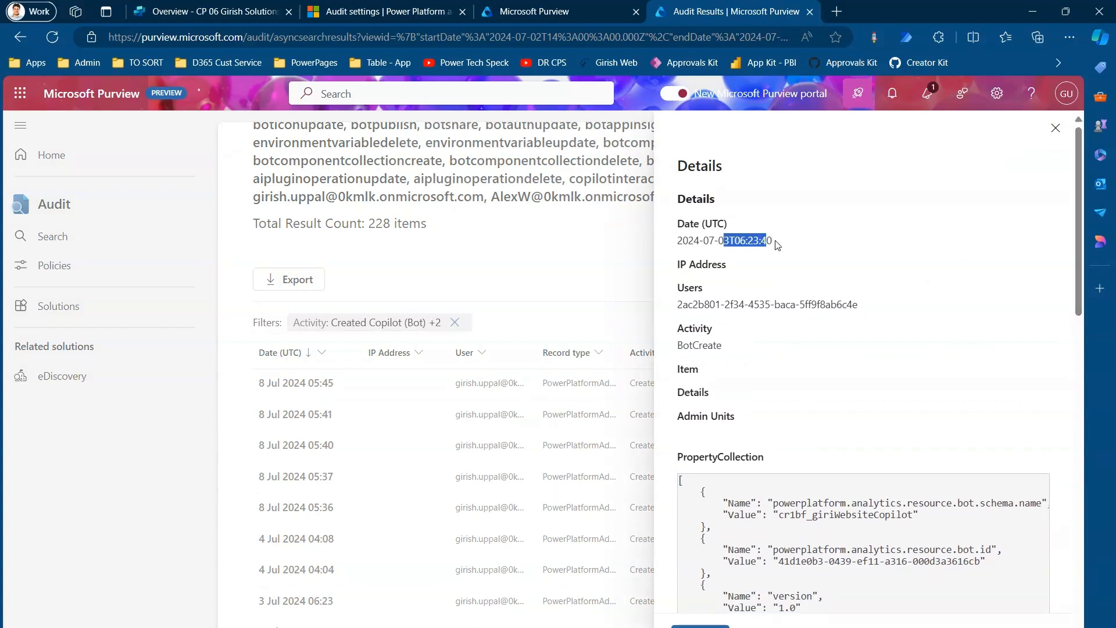
drag(693, 304, 848, 304)
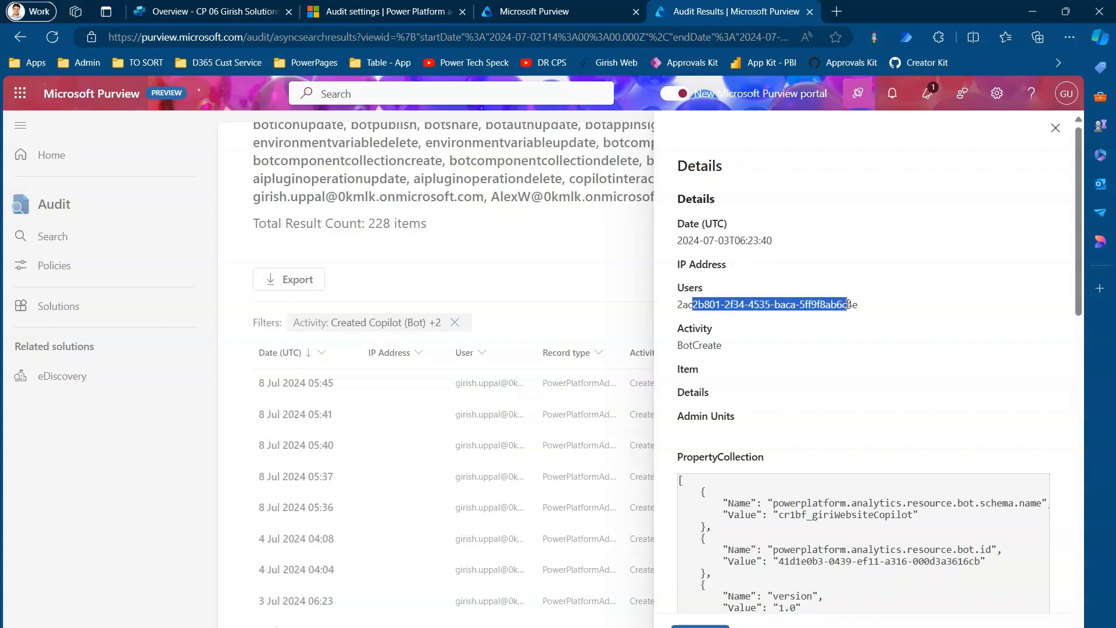
click(765, 309)
drag(680, 305, 858, 308)
drag(676, 347, 727, 350)
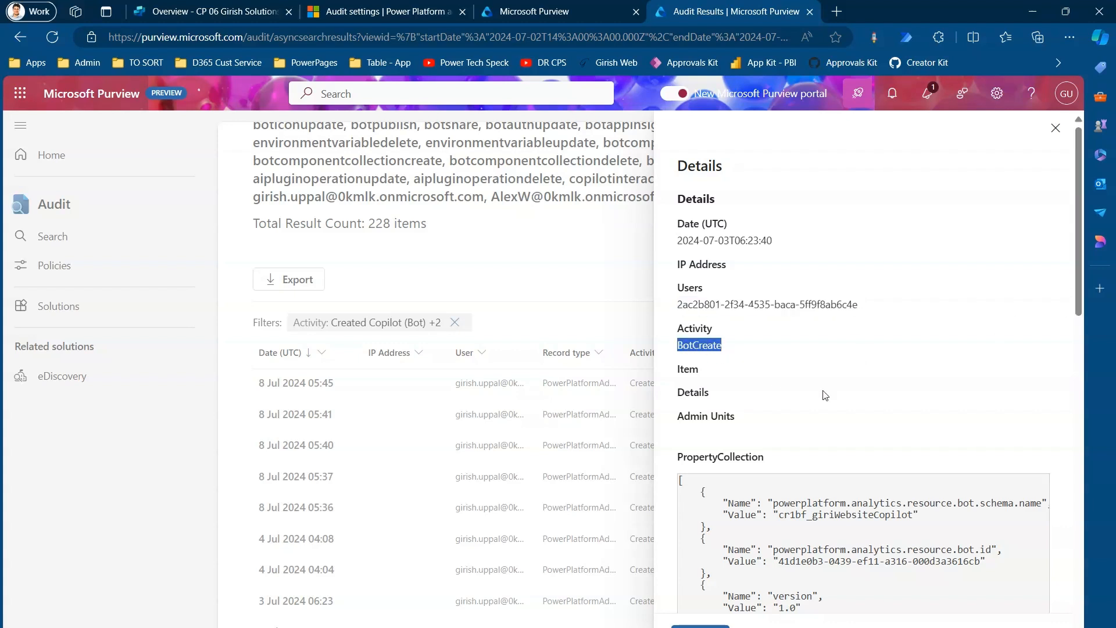
- Examine the bot schema name, bot ID, version and record type in the record's PropertyCollection
drag(1078, 312, 1092, 373)
click(956, 365)
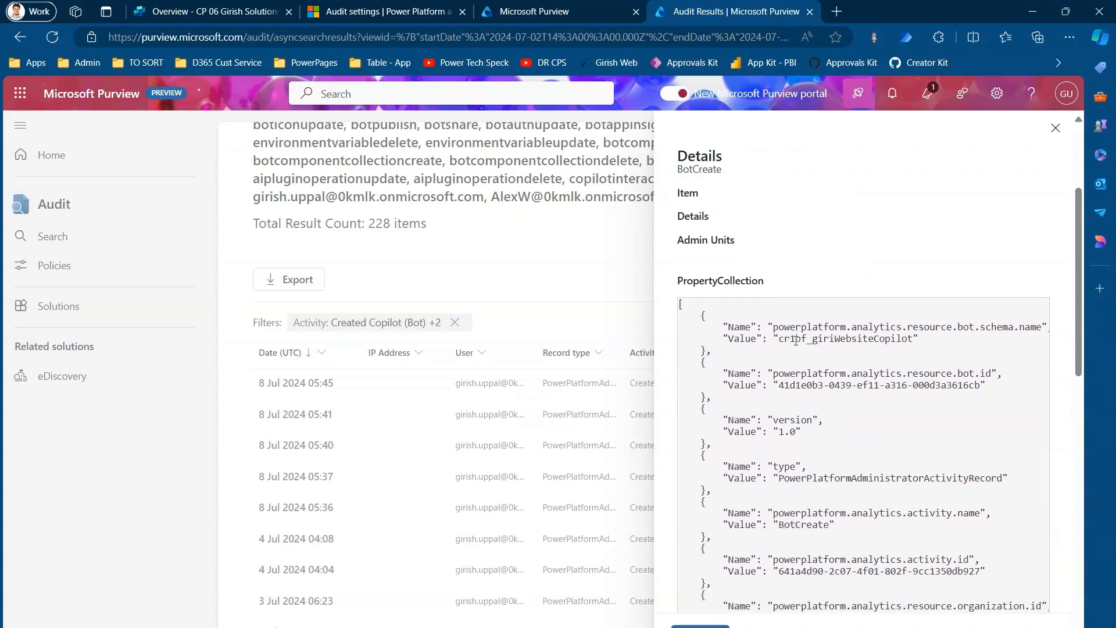
drag(780, 341, 914, 342)
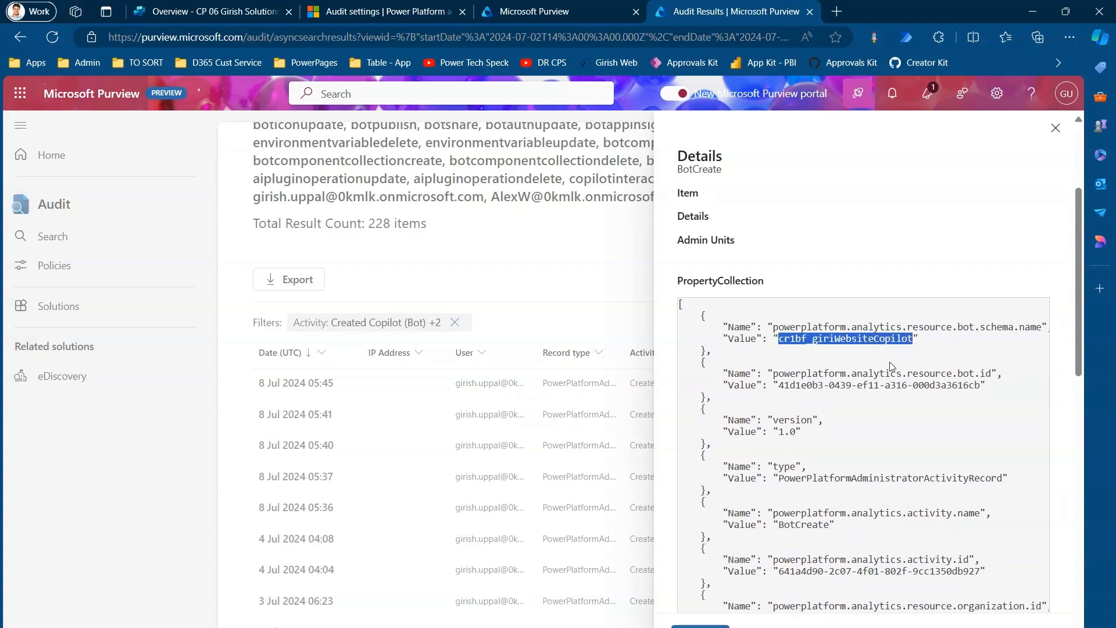
drag(782, 386, 916, 386)
click(842, 385)
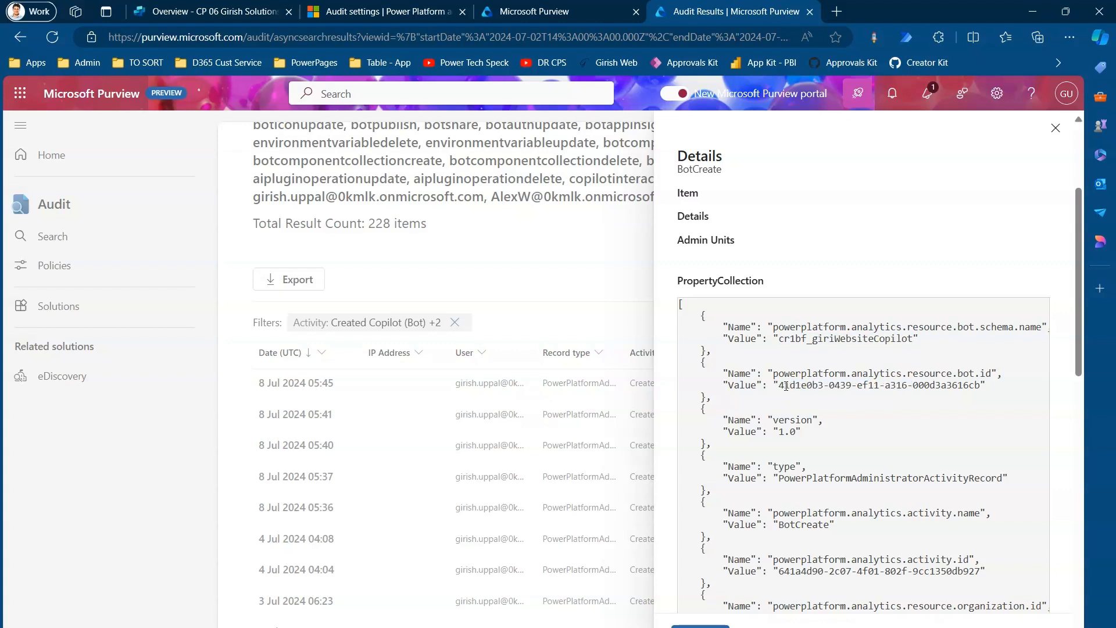
drag(783, 386, 973, 385)
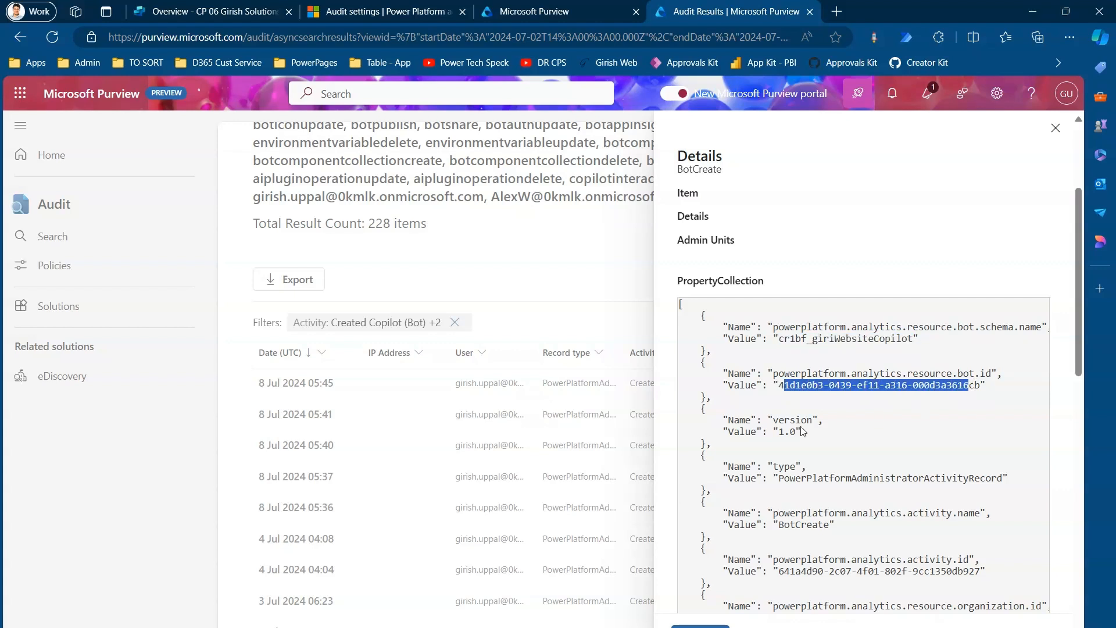
drag(780, 432, 803, 431)
drag(862, 478, 924, 478)
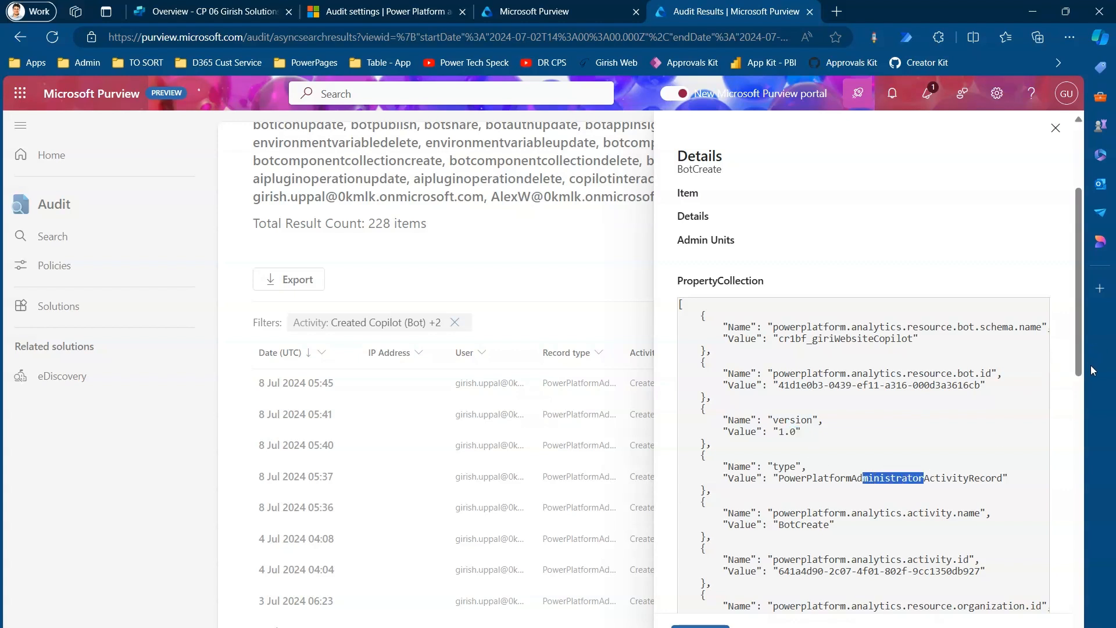
- Examine the activity ID, organization ID and end user principal name in the record's PropertyCollection
drag(1080, 355, 1089, 409)
scroll(1072, 411, down, 1)
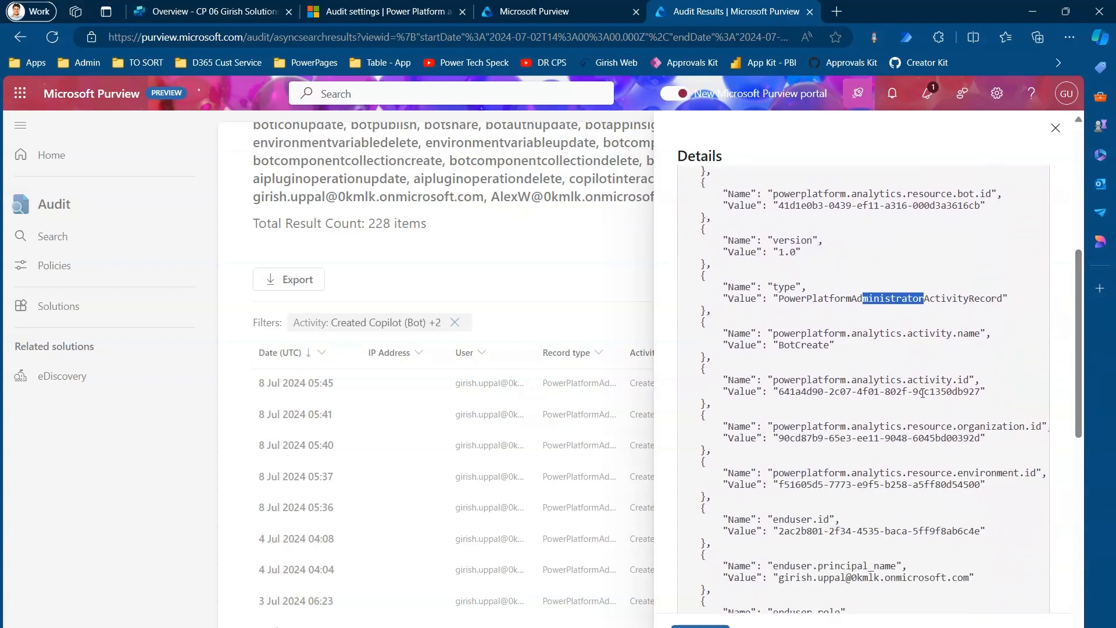
drag(919, 392, 970, 391)
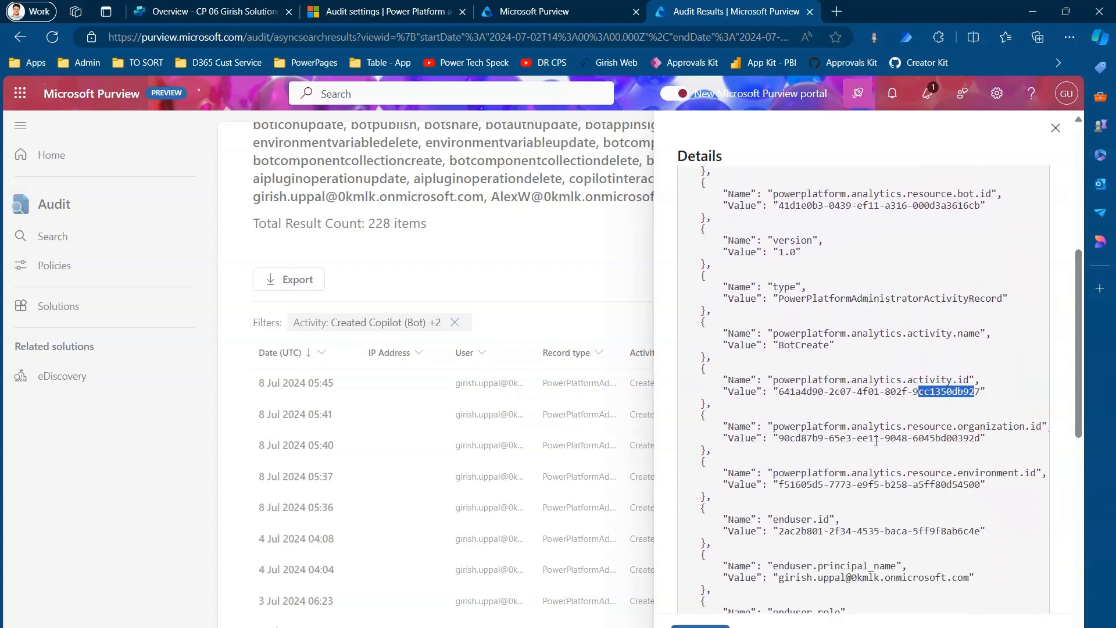
drag(780, 441, 981, 441)
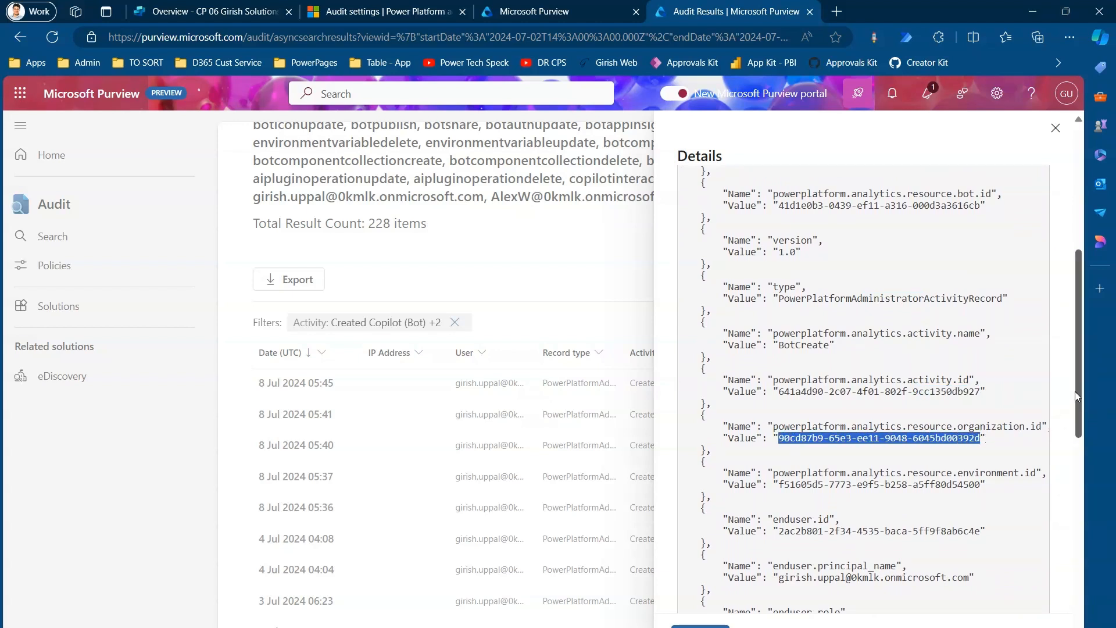
drag(1080, 385, 1090, 445)
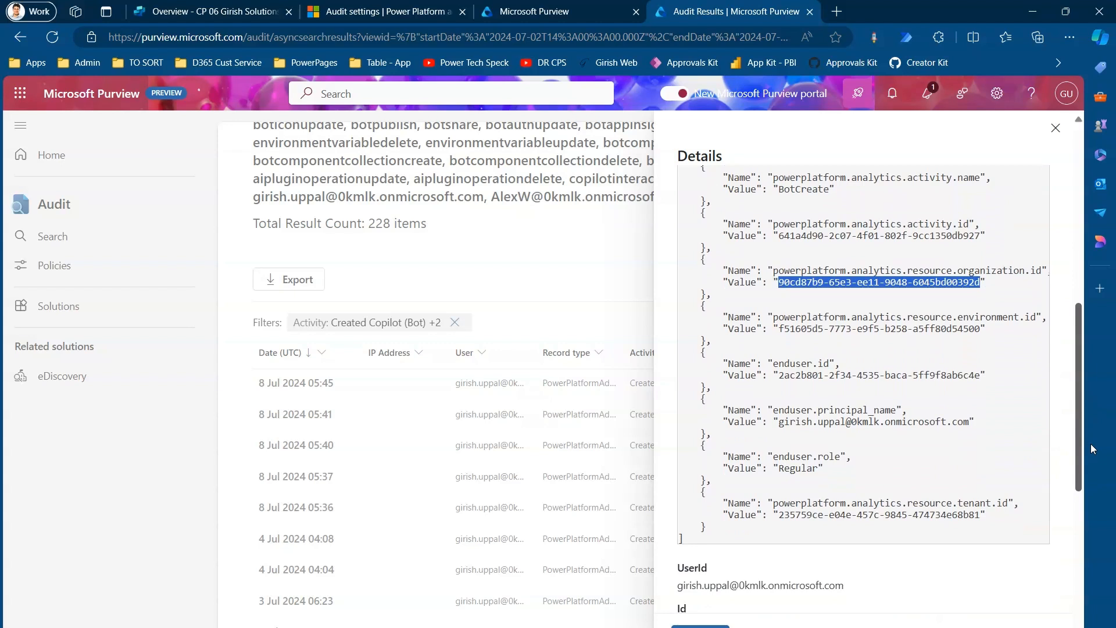
drag(779, 422, 969, 422)
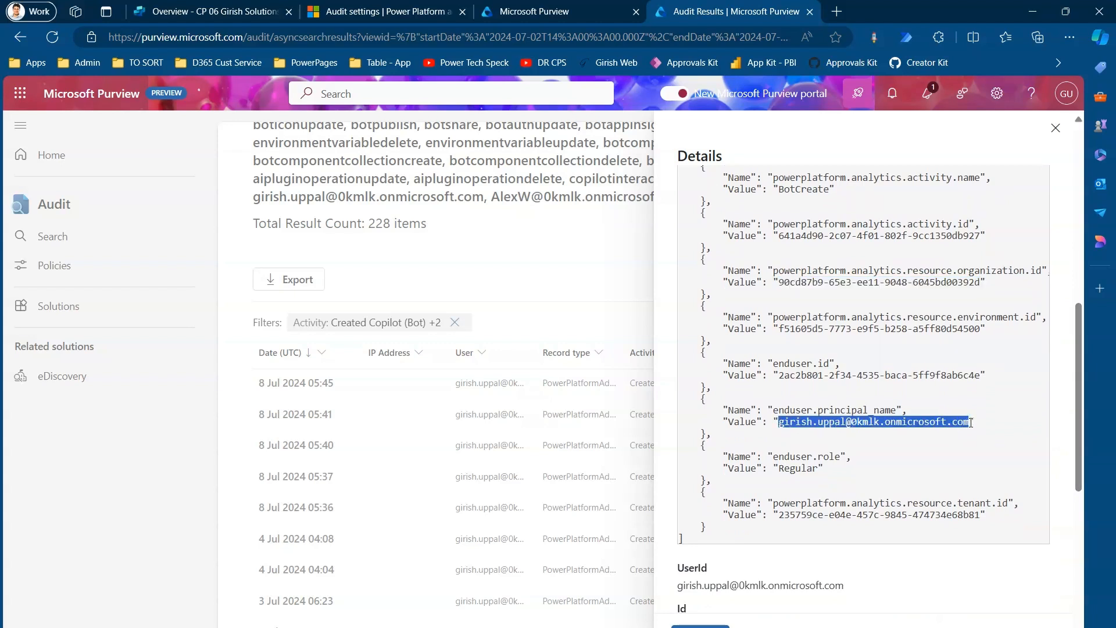
click(881, 443)
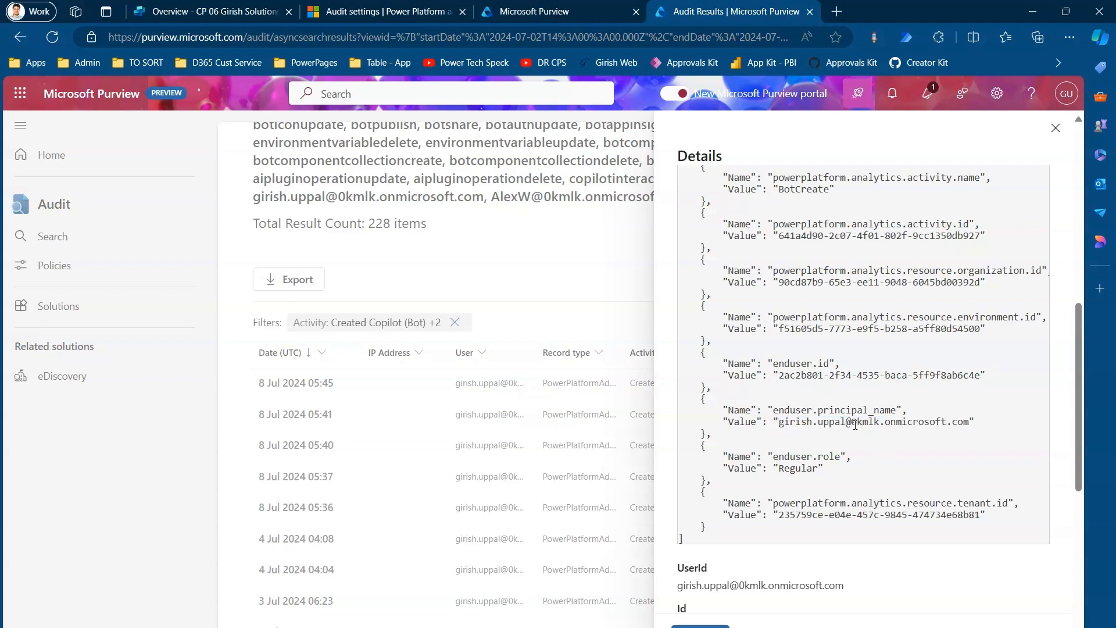
- Examine the UserId, Id, RecordType and OrganizationId fields below the PropertyCollection
drag(1080, 476, 1107, 589)
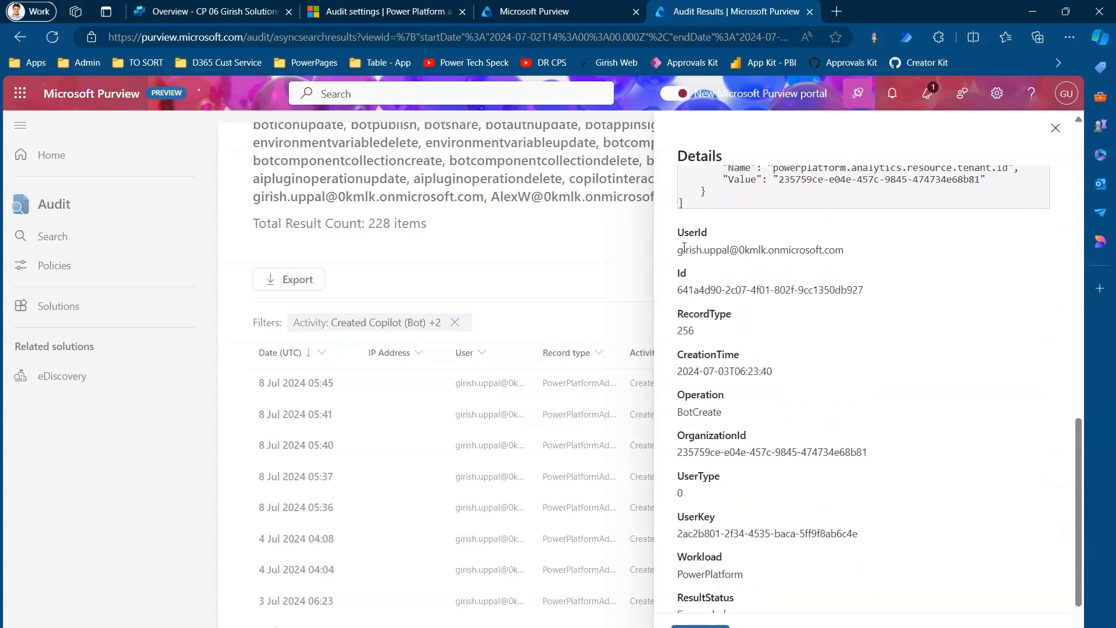
drag(679, 251, 884, 250)
drag(676, 297, 880, 284)
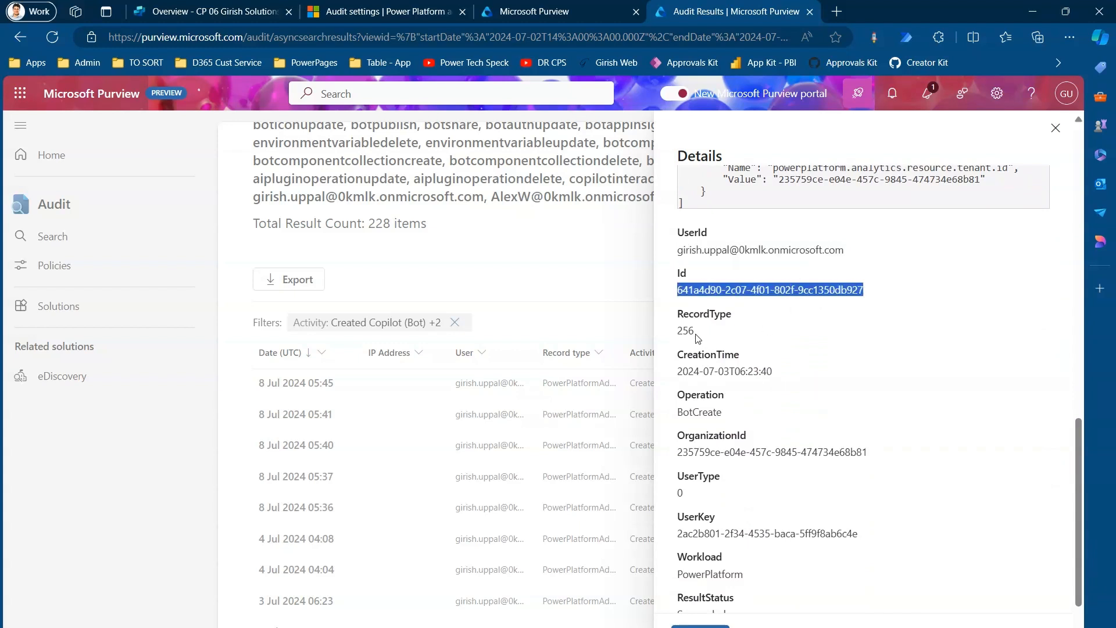
drag(679, 331, 701, 337)
drag(677, 454, 863, 452)
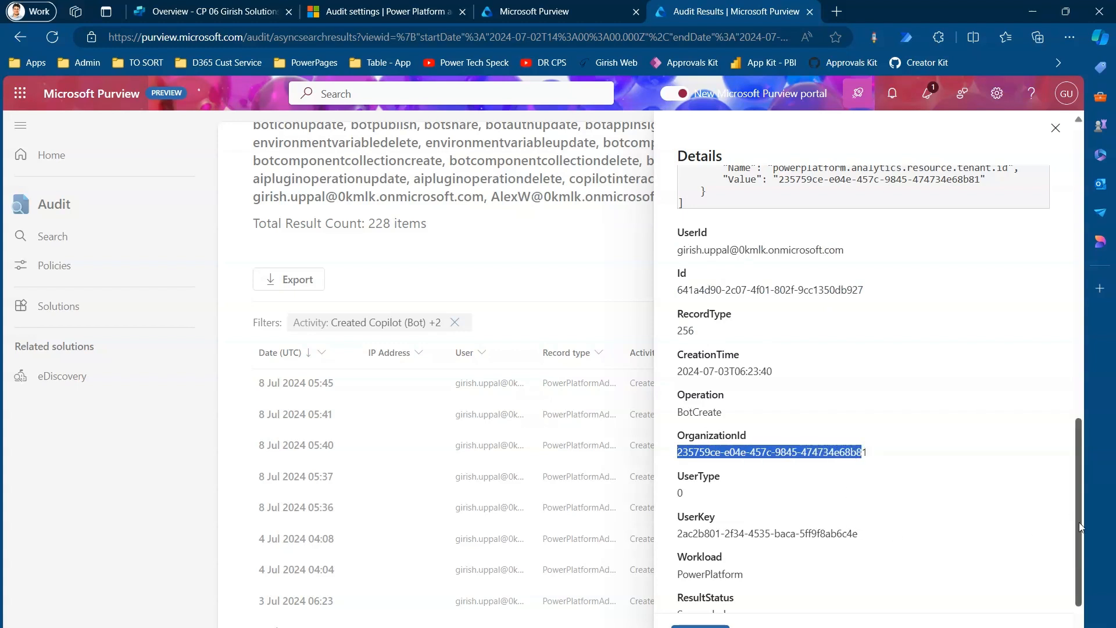
- Examine the Workload and ResultStatus fields at the end of the Copilot creation record and close its details
drag(1079, 522, 1096, 584)
drag(675, 468, 753, 468)
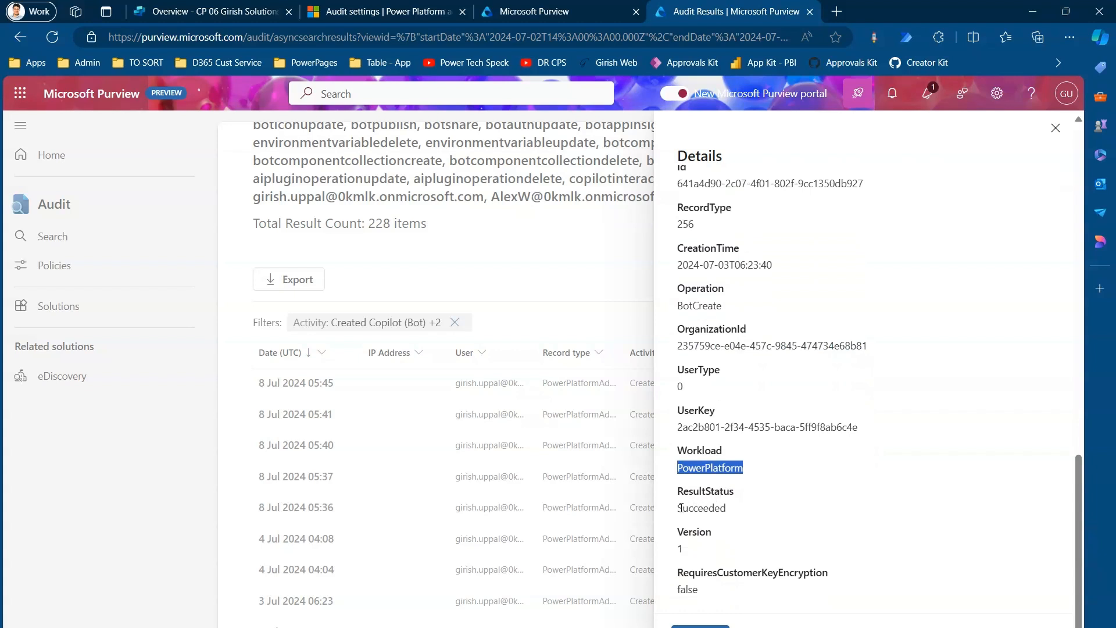
drag(677, 512, 734, 509)
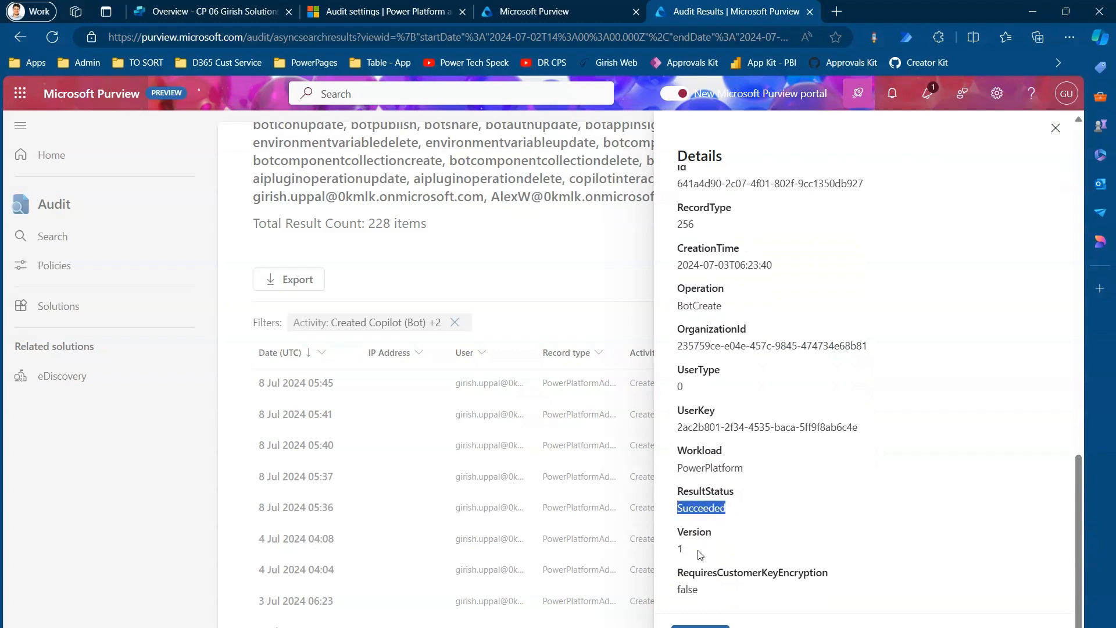
drag(1079, 543, 1100, 611)
click(701, 626)
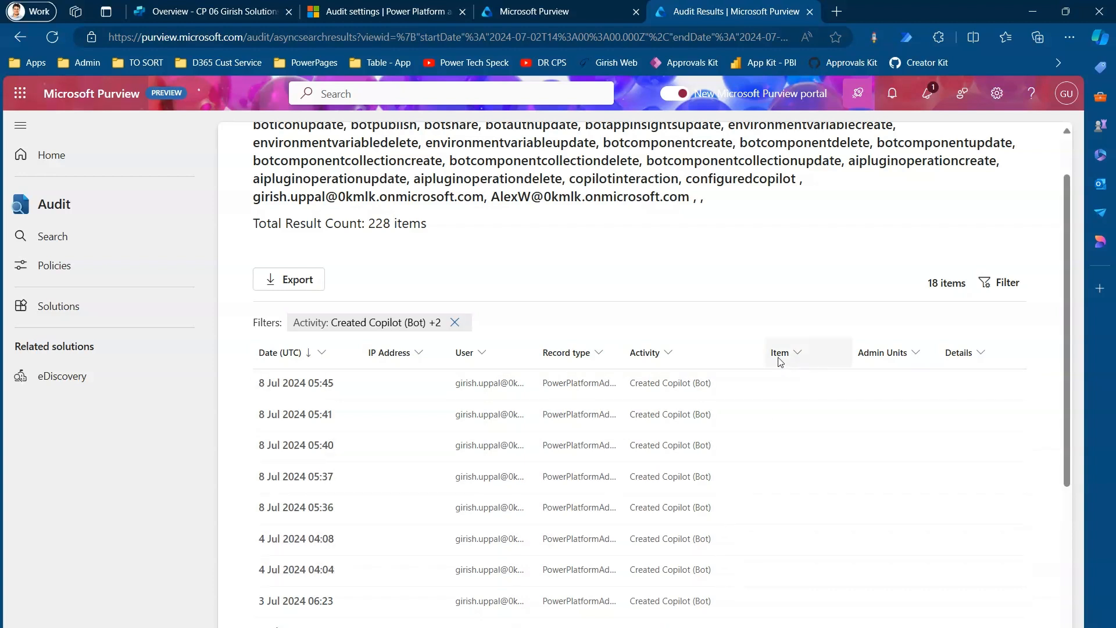
- Clear the Activity filter from the results and return to the audit search overview
click(457, 324)
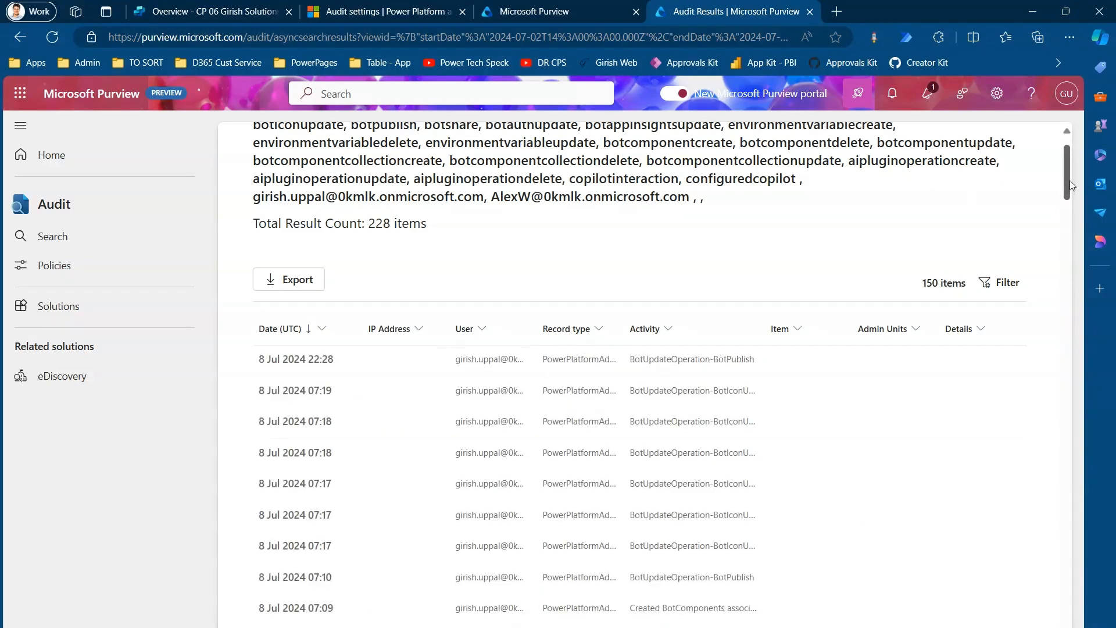
scroll(1072, 185, up, 2)
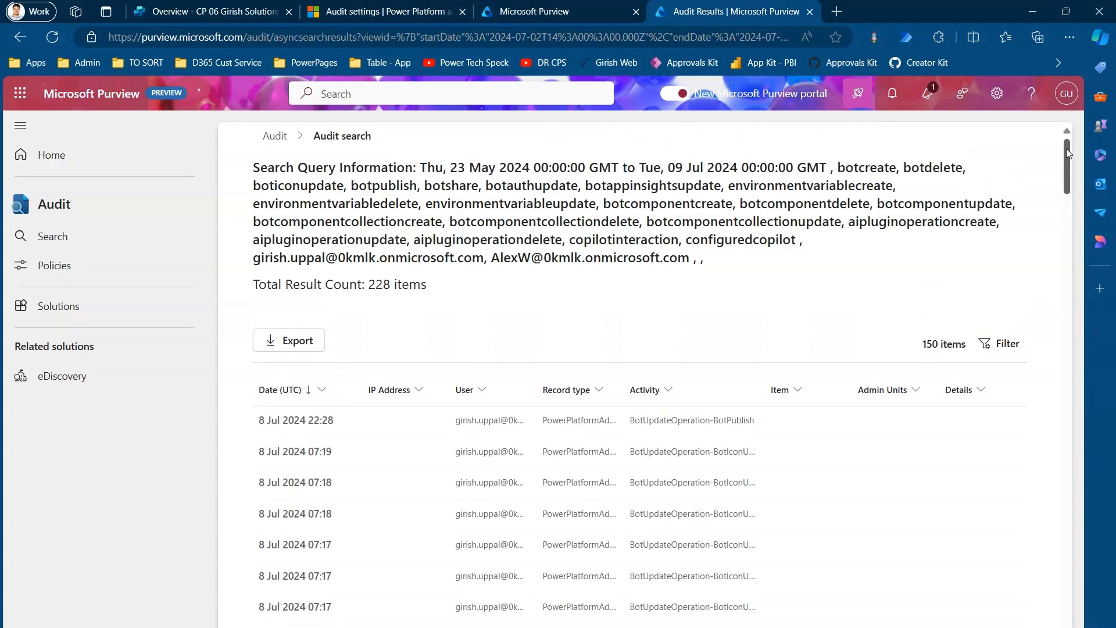
click(281, 139)
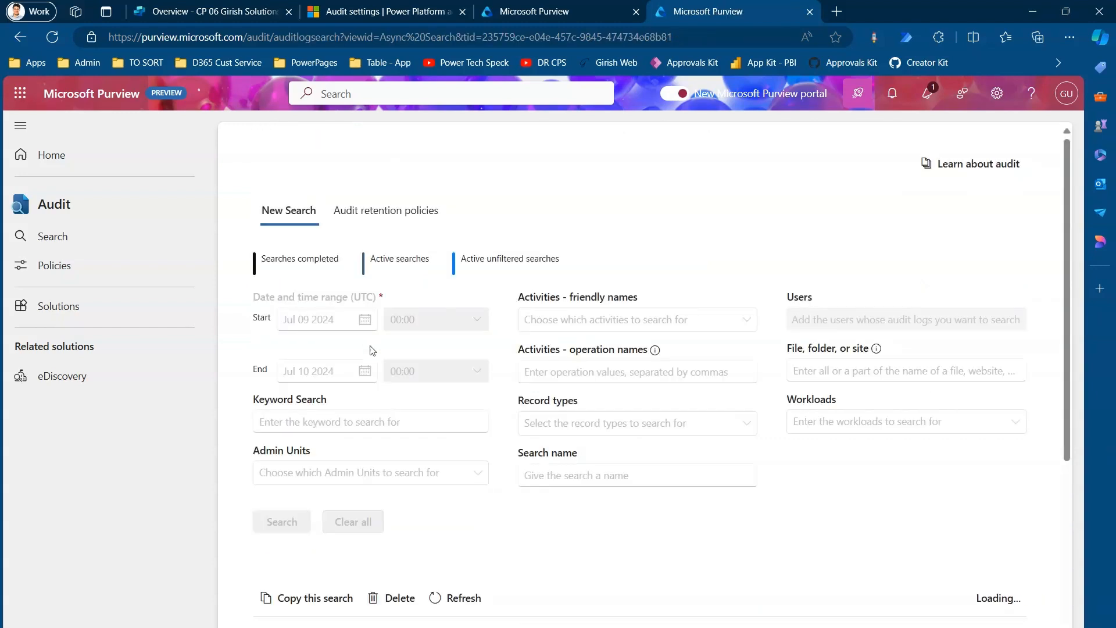
- Open the completed Copilot Actions search created on 10 Jul 2024 and examine its query's date range and operations
scroll(1073, 287, down, 2)
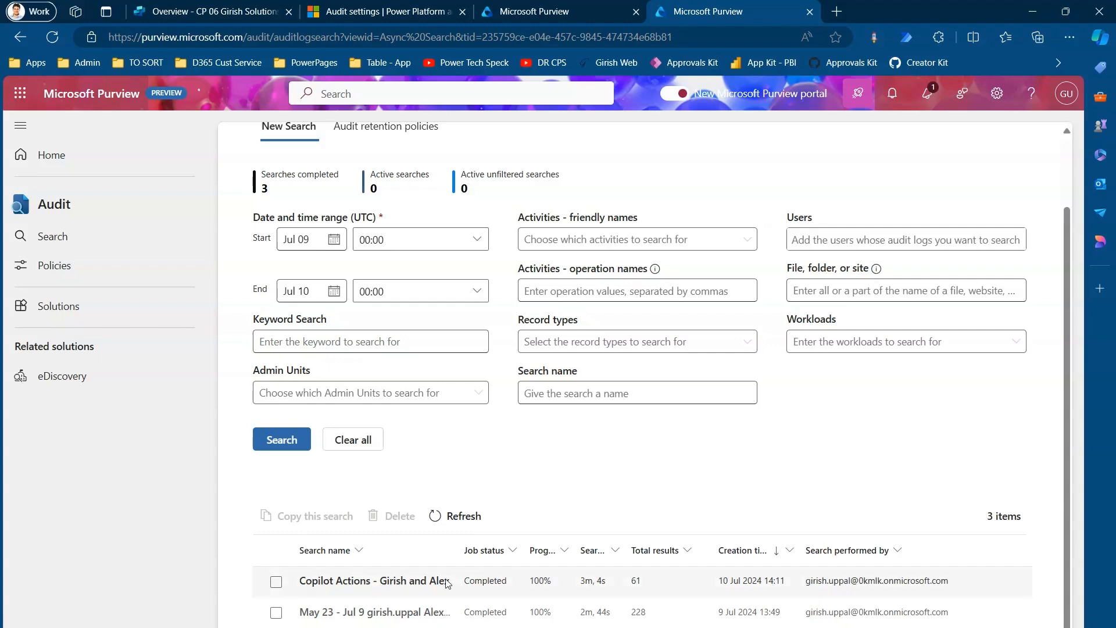
click(402, 581)
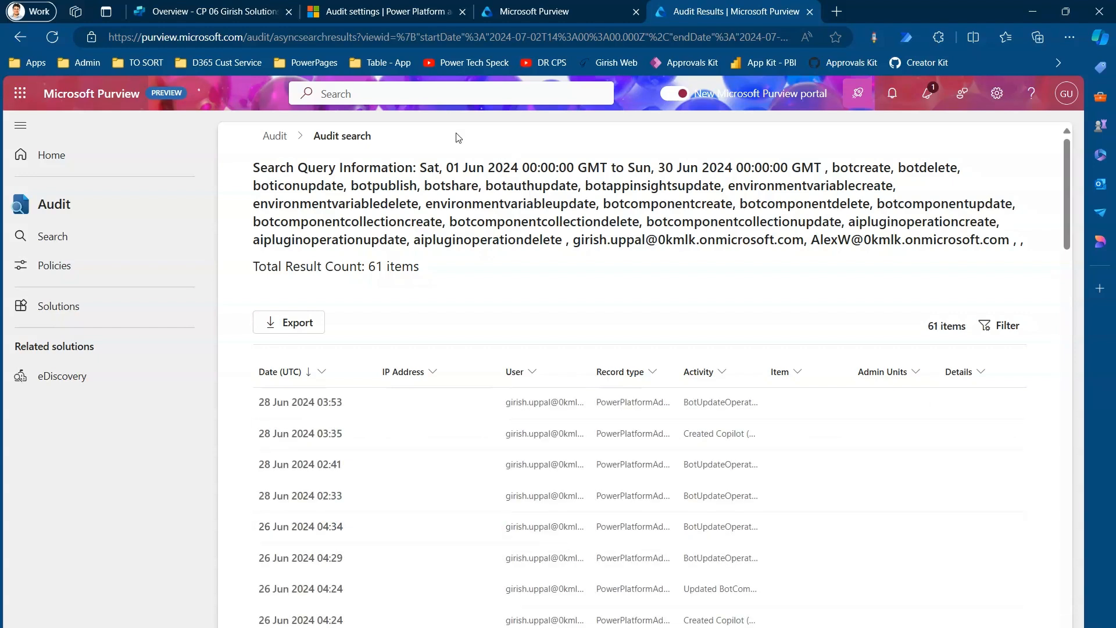
drag(423, 170, 474, 244)
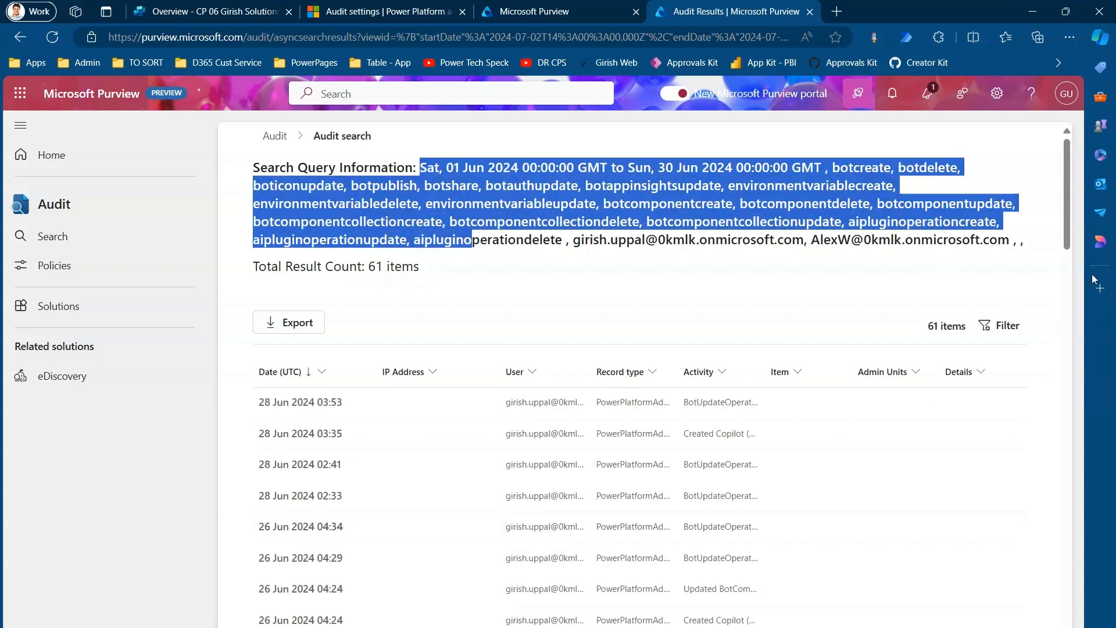
- Sort the search results by Activity in ascending order and widen the Activity column to fit its contents
drag(1068, 251, 1115, 382)
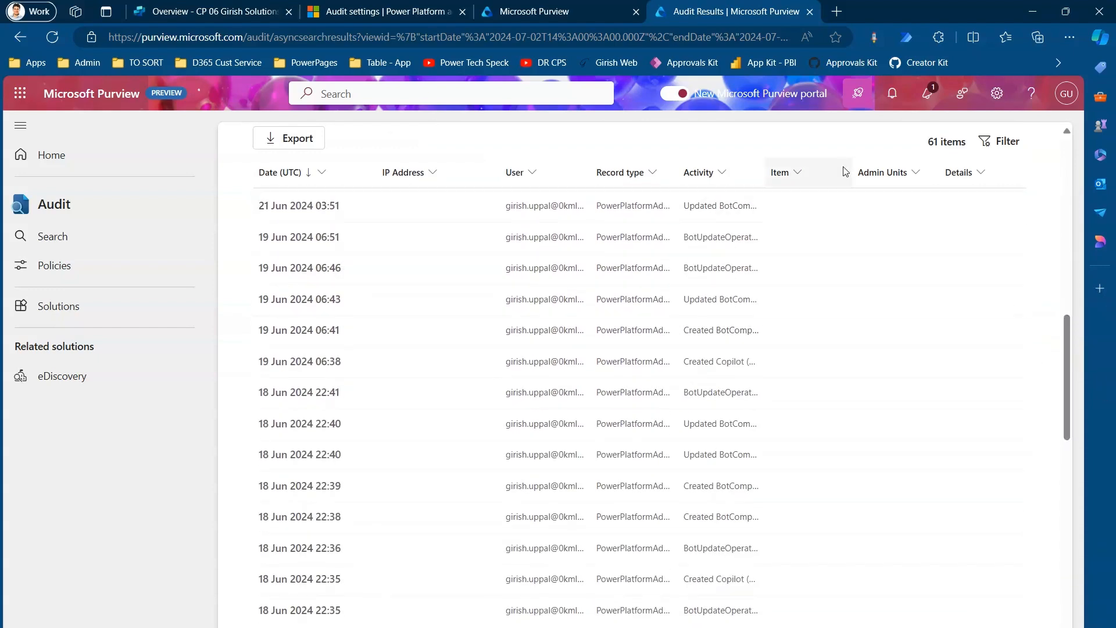
click(721, 173)
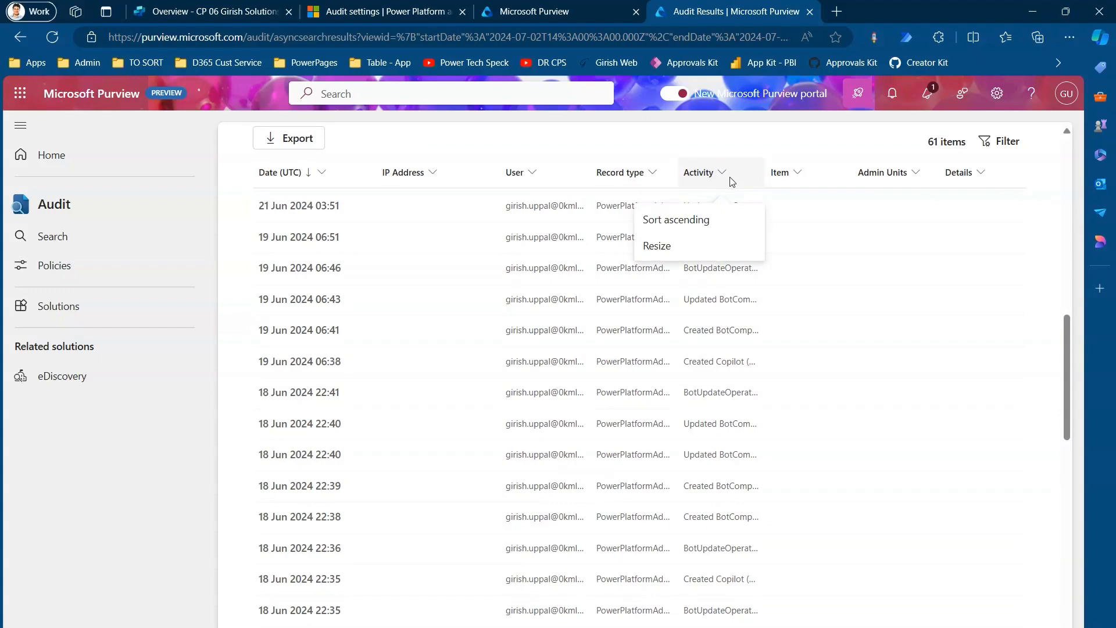
click(675, 221)
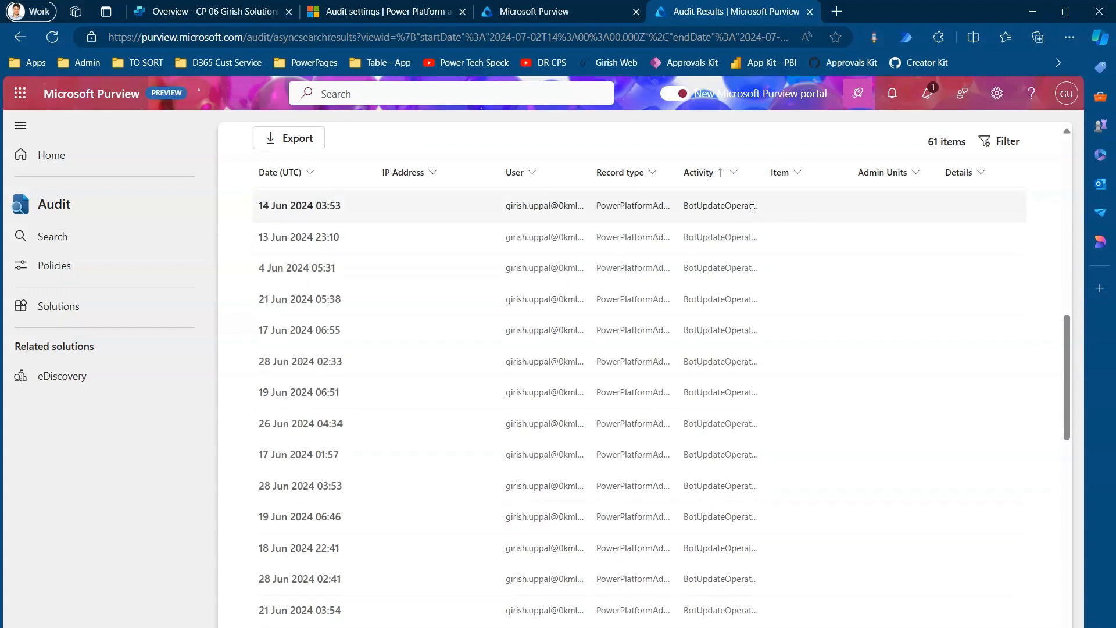
double_click(766, 172)
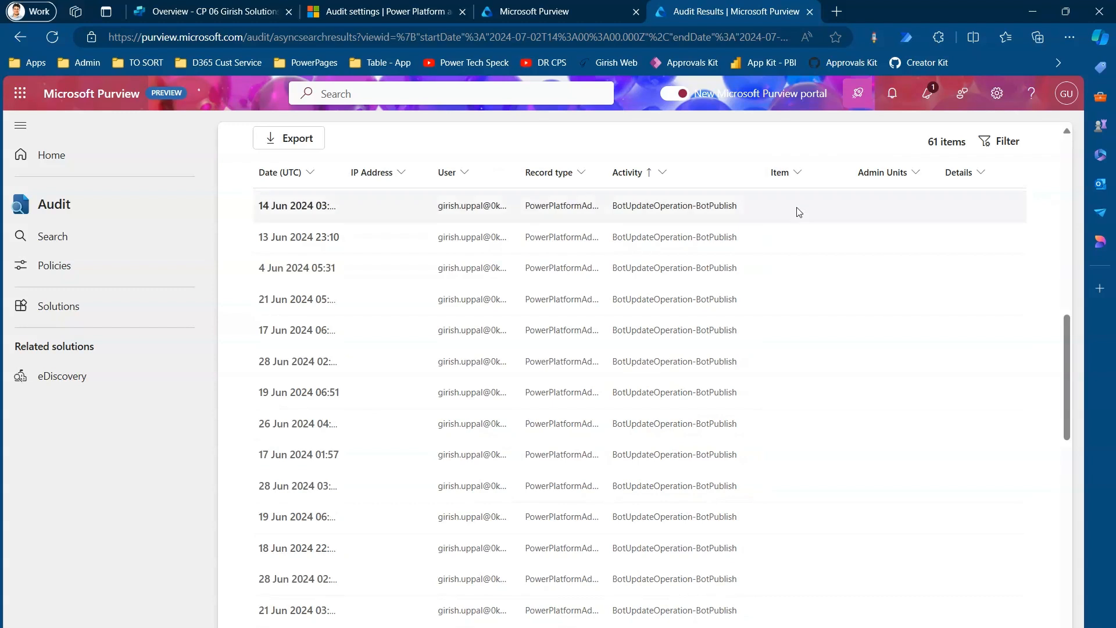
- Review the BotUpdateOperation-BotPublish and Created BotComponents entries in the sorted results
click(735, 438)
drag(607, 199, 779, 594)
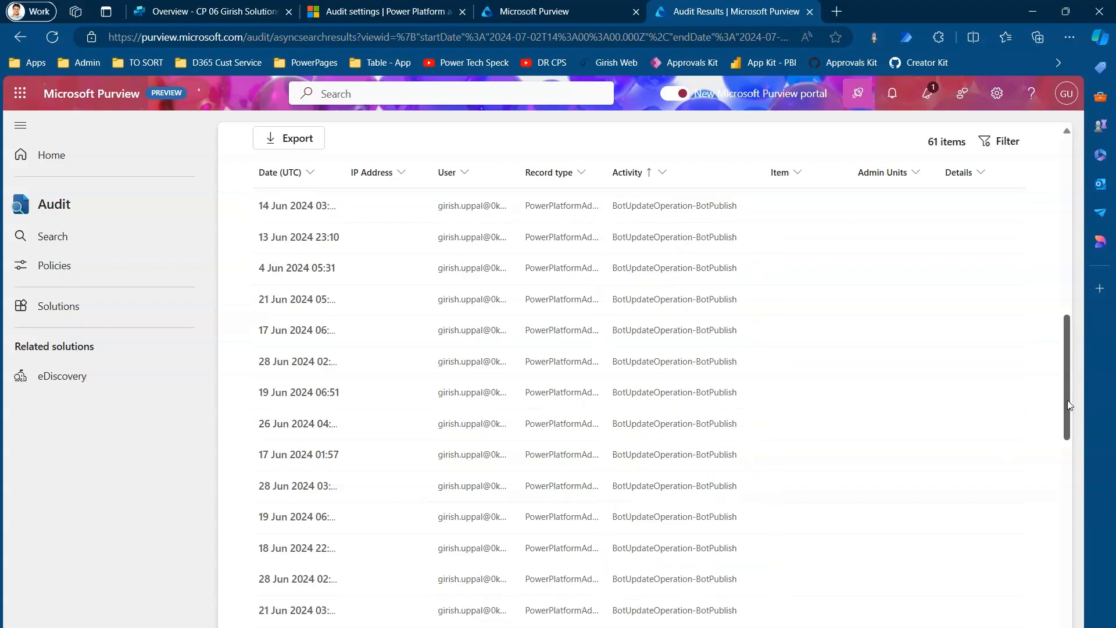
drag(1068, 433, 1090, 509)
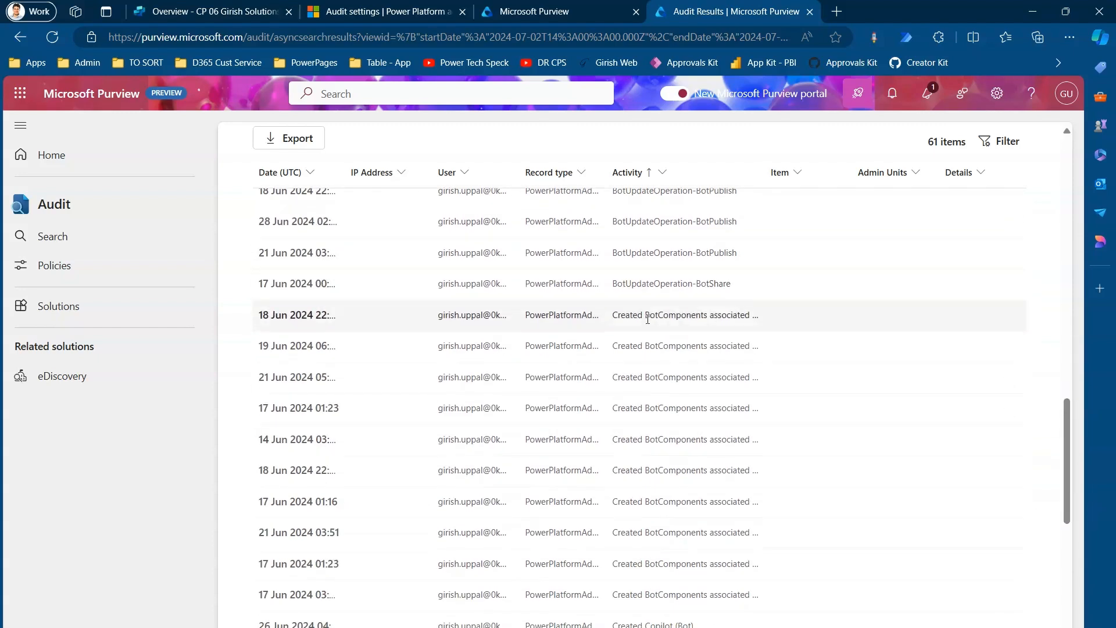
mouse_move(603, 306)
mouse_down()
mouse_move(755, 390)
mouse_move(783, 466)
mouse_move(801, 604)
mouse_up()
drag(608, 614, 708, 627)
key(Escape)
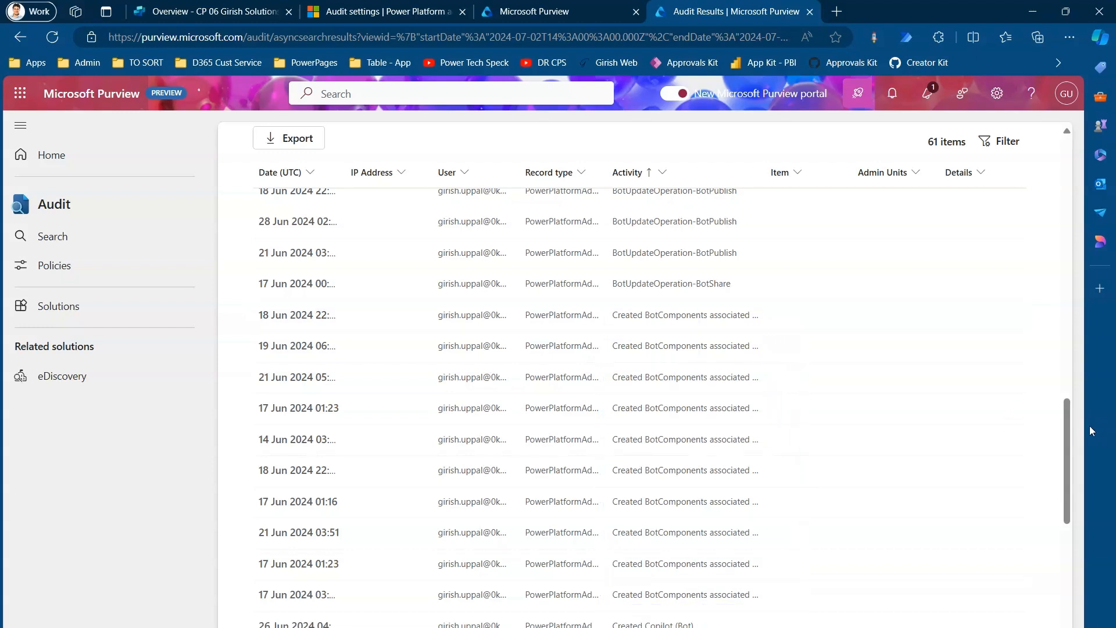
- Review the group of Created Copilot (Bot) entries further down the sorted results
mouse_move(1068, 448)
mouse_down()
mouse_move(1093, 544)
mouse_move(1091, 512)
mouse_up()
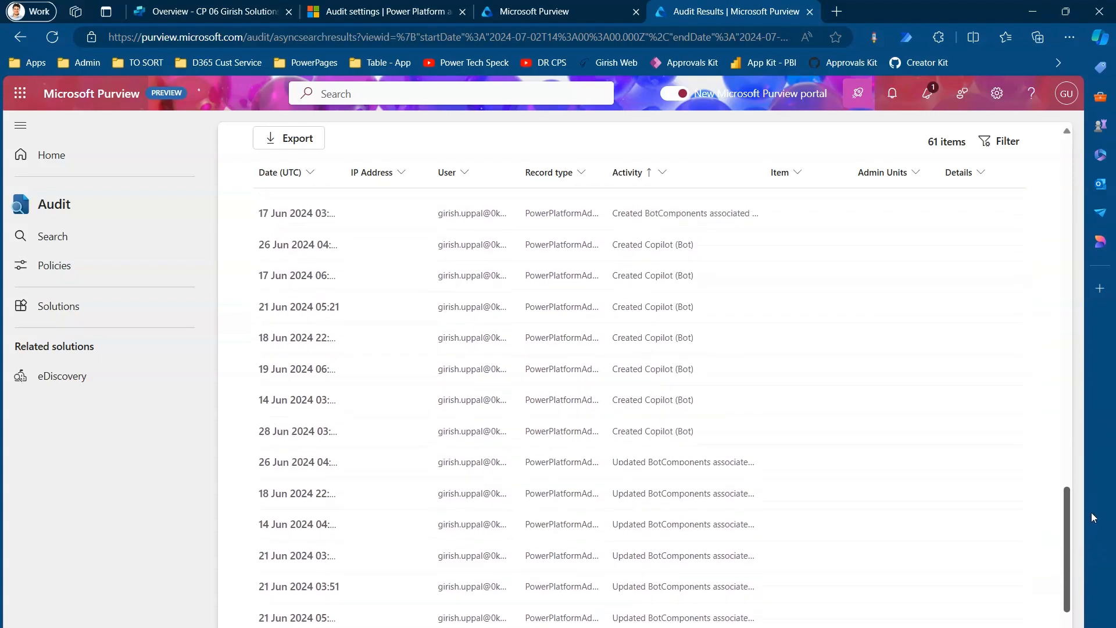
key(ctrl+2)
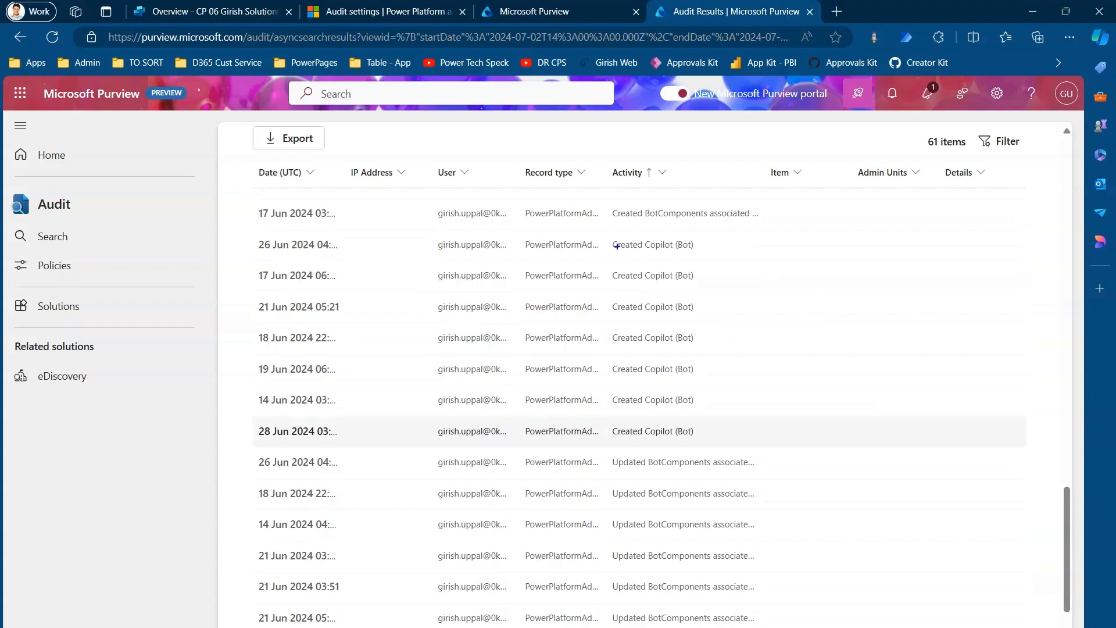
drag(606, 234, 726, 446)
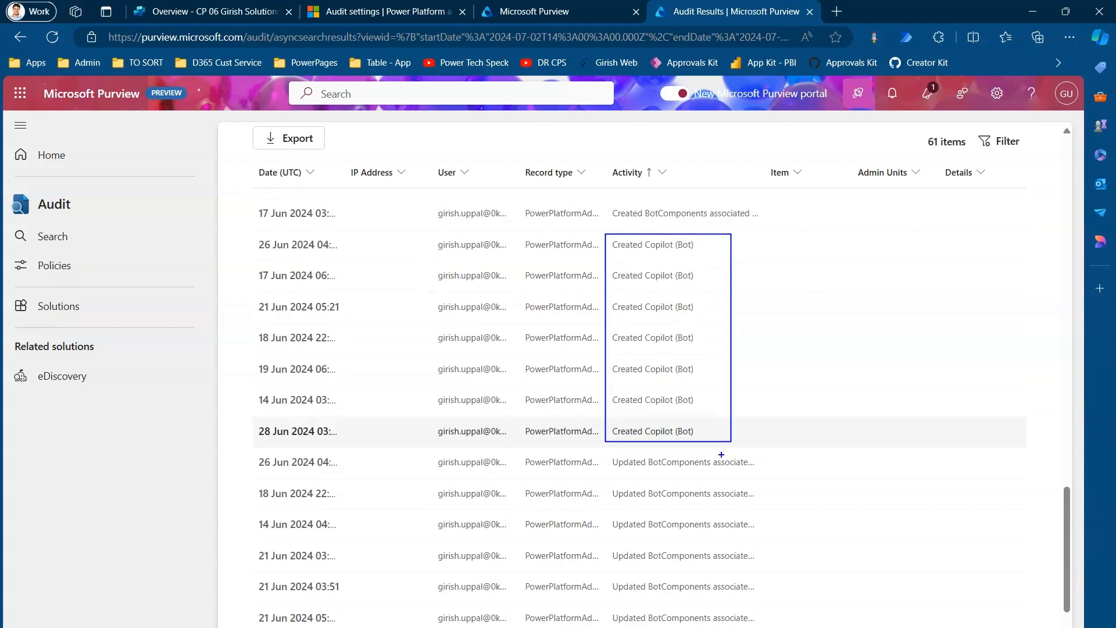
key(Escape)
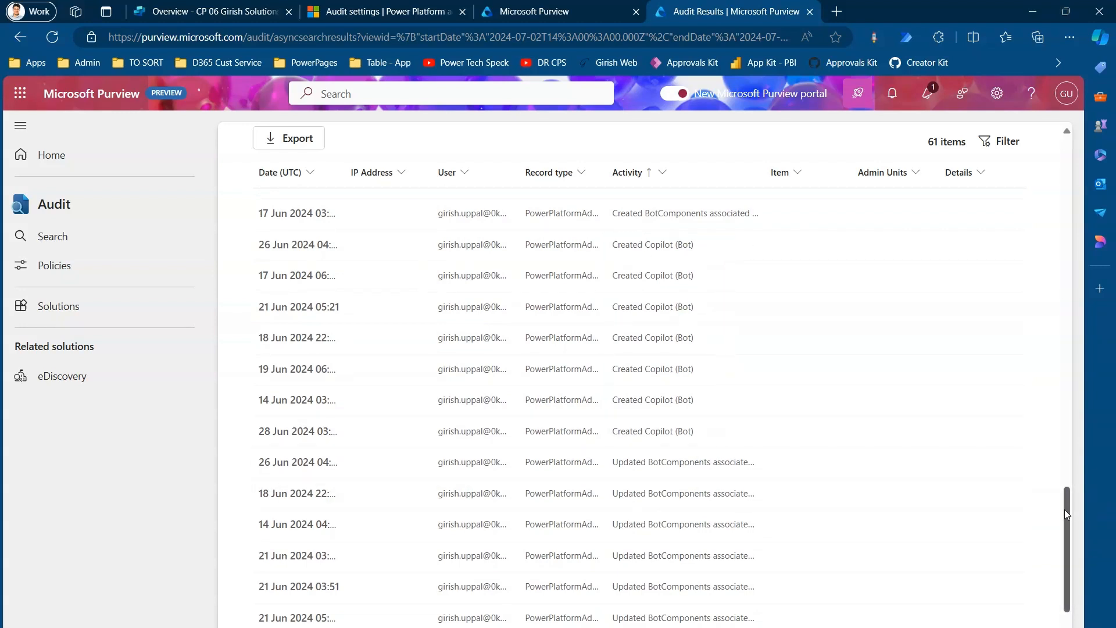
- Open the details of the 14 Jun 2024 04:06 Updated BotComponents record and examine its activity
drag(1067, 514, 1094, 597)
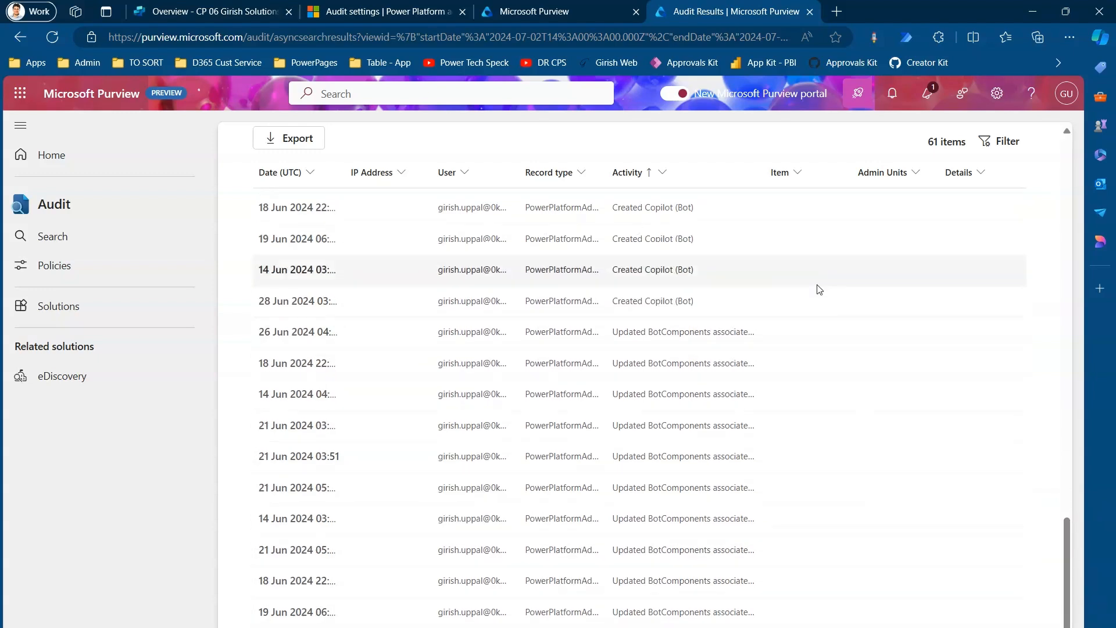
click(650, 394)
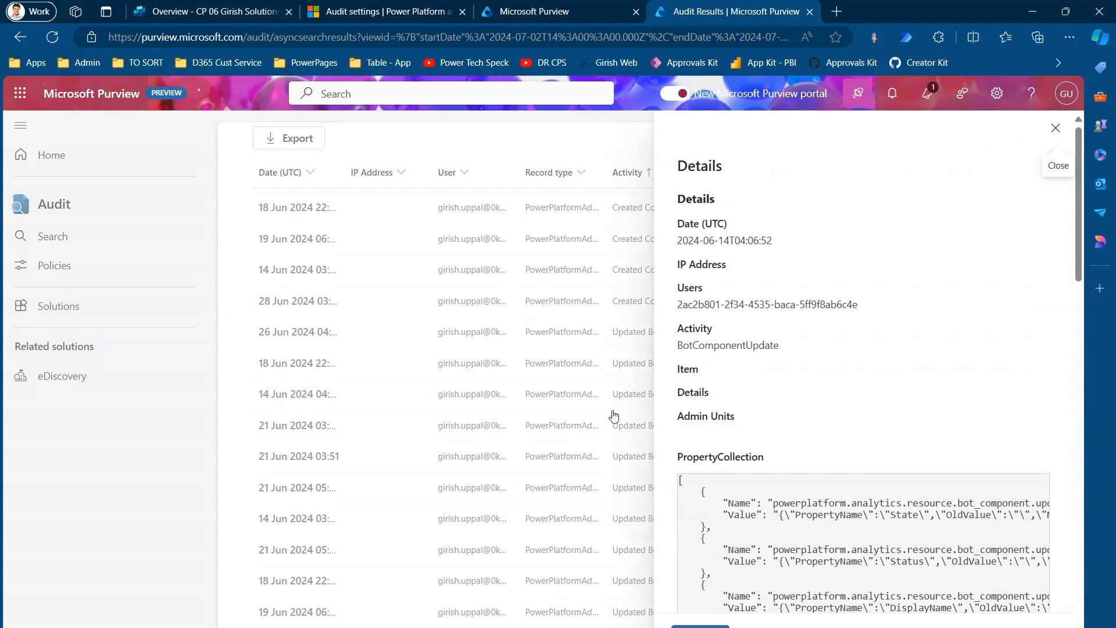
drag(716, 344, 774, 345)
- Examine the bot component's change details, schema name and component ID in the record's PropertyCollection
drag(1075, 274, 1097, 332)
drag(925, 457, 1007, 460)
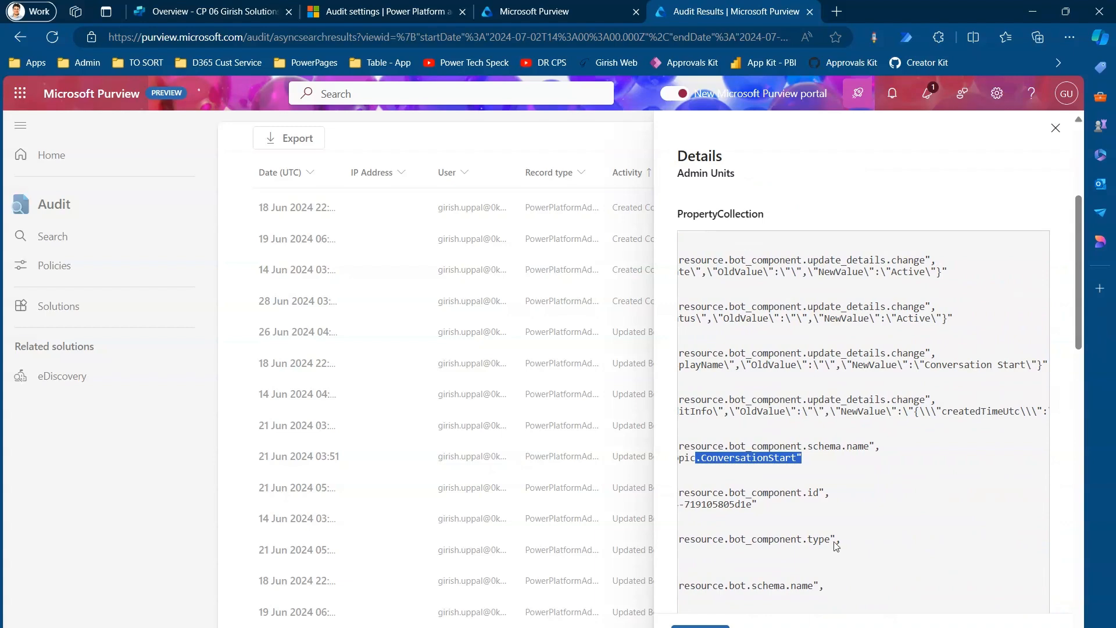
drag(770, 492, 598, 516)
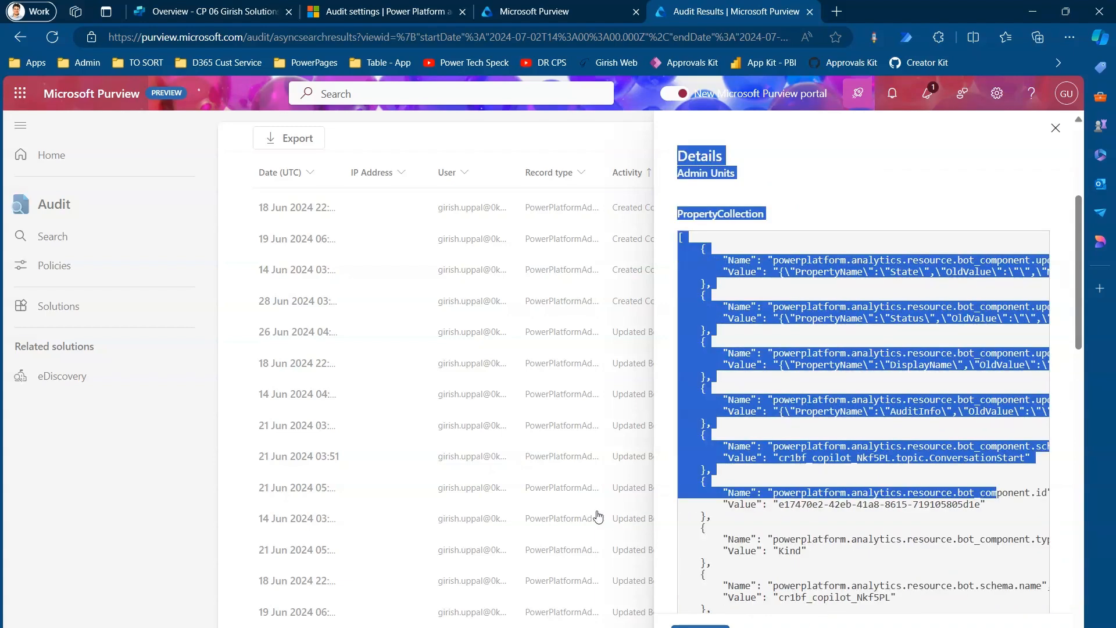
click(856, 499)
- Examine the ResultStatus of the bot component update, close the record's details and return to the search query information
drag(1072, 325, 1114, 627)
drag(737, 514, 672, 490)
click(776, 463)
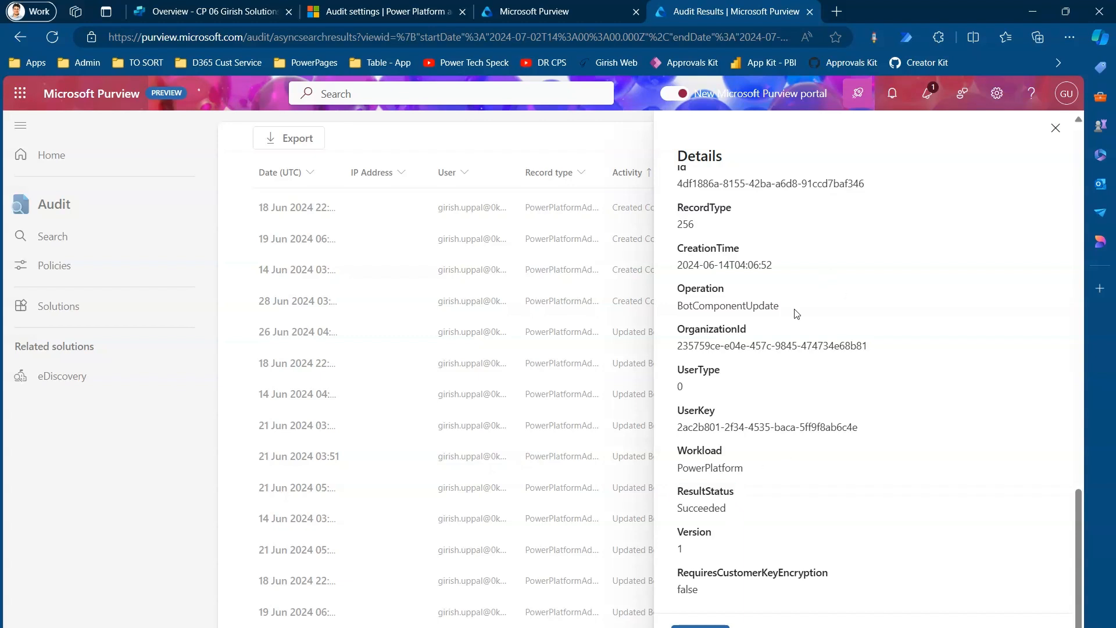
click(701, 625)
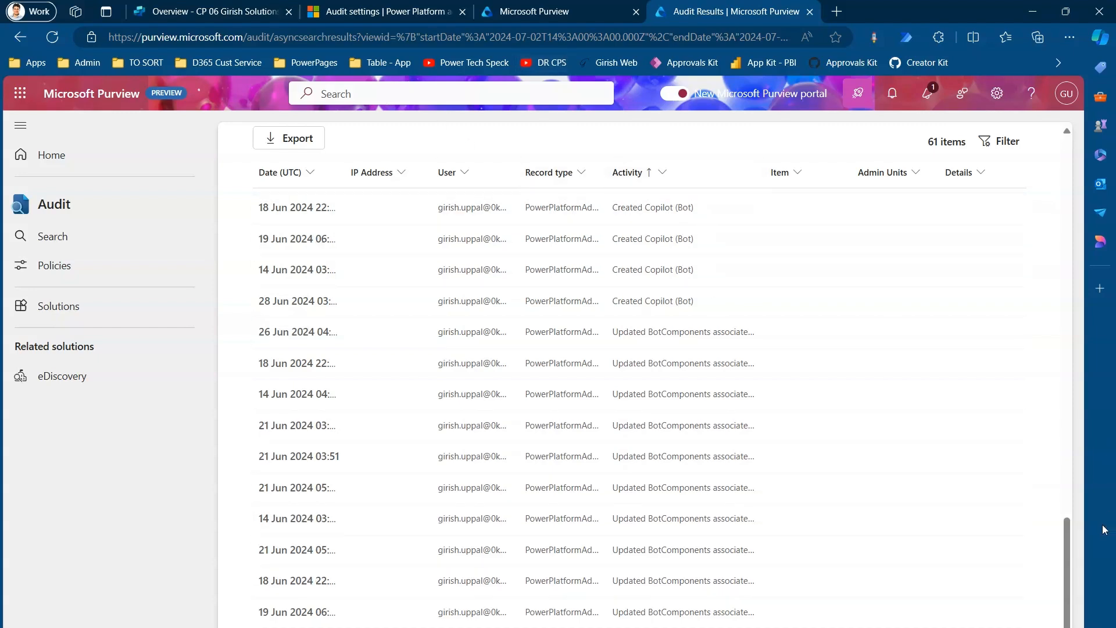
drag(1069, 538, 1083, 129)
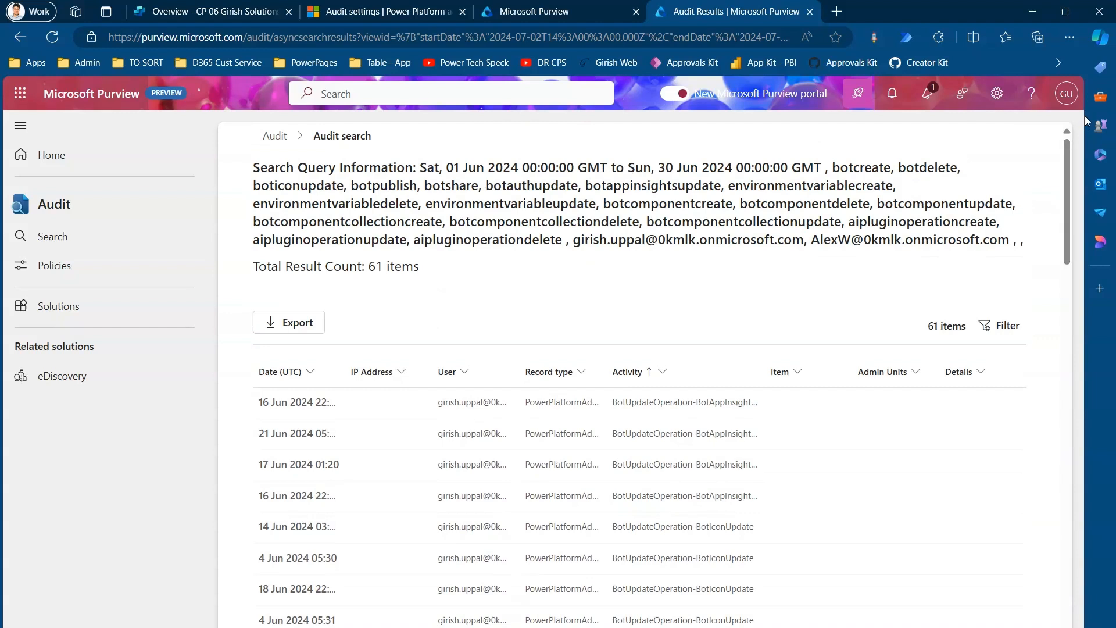